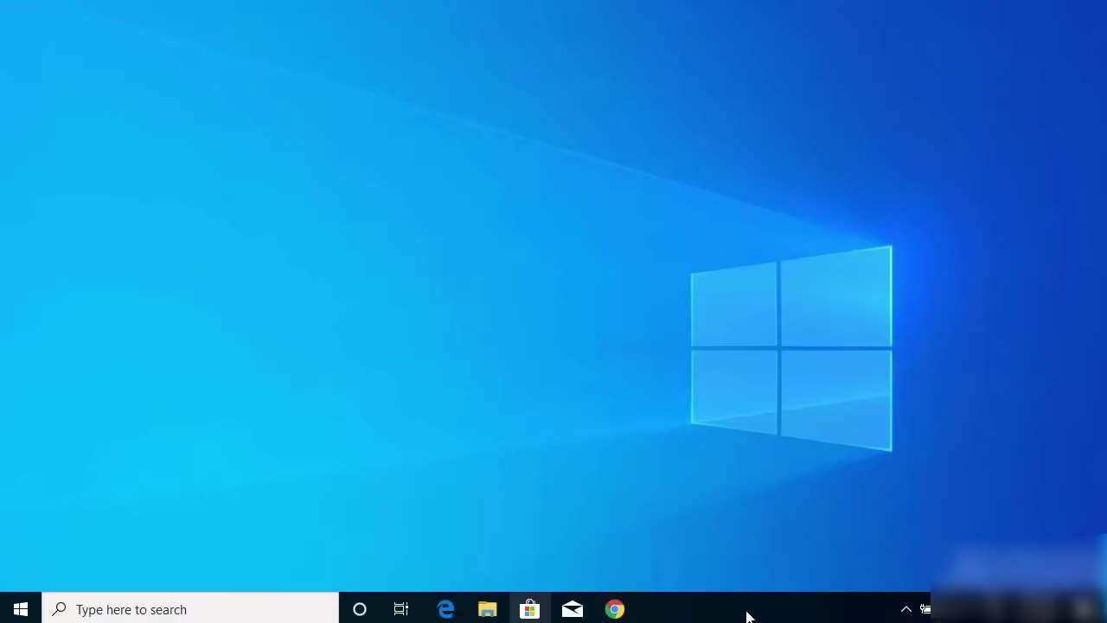
- Examine the Ethernet network throughput in Task Manager's detailed performance view and close Task Manager
right_click(697, 611)
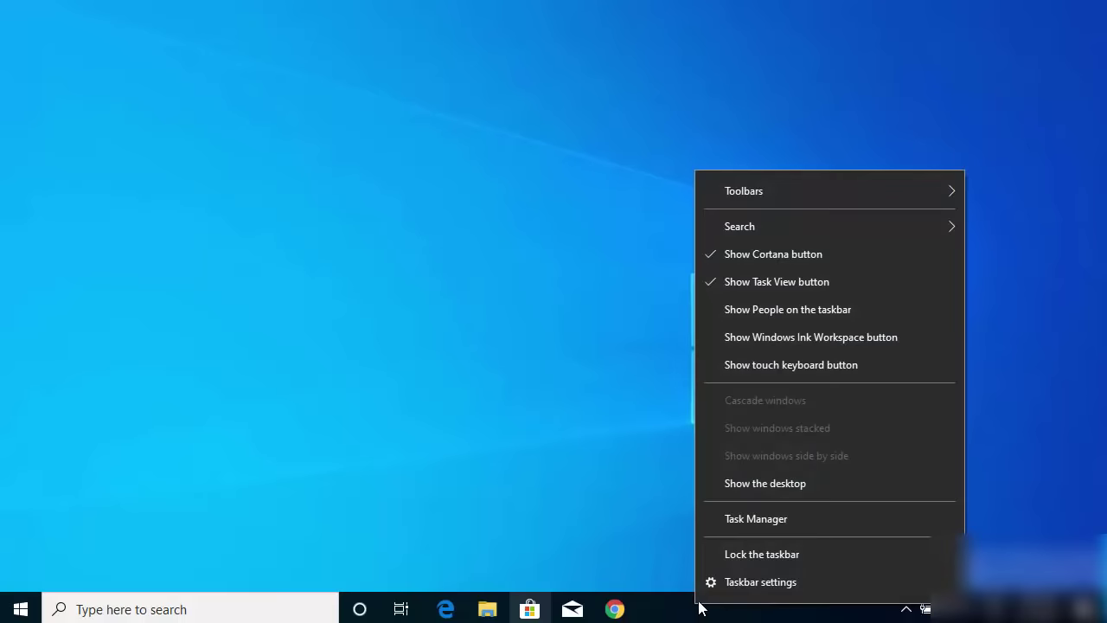
left_click(759, 518)
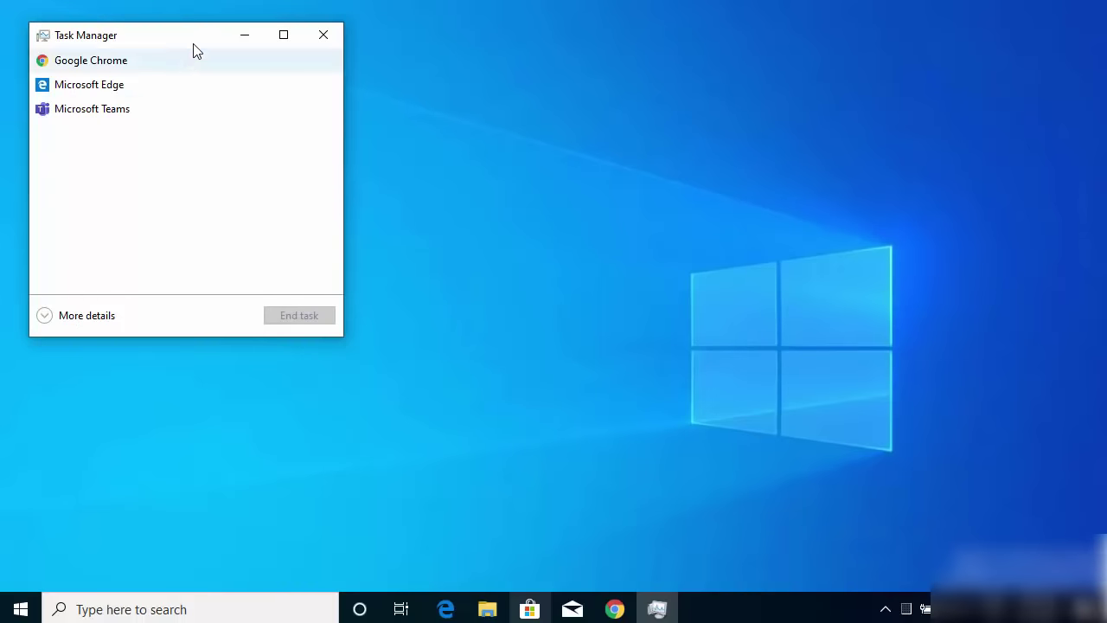
left_click_drag(199, 45, 468, 121)
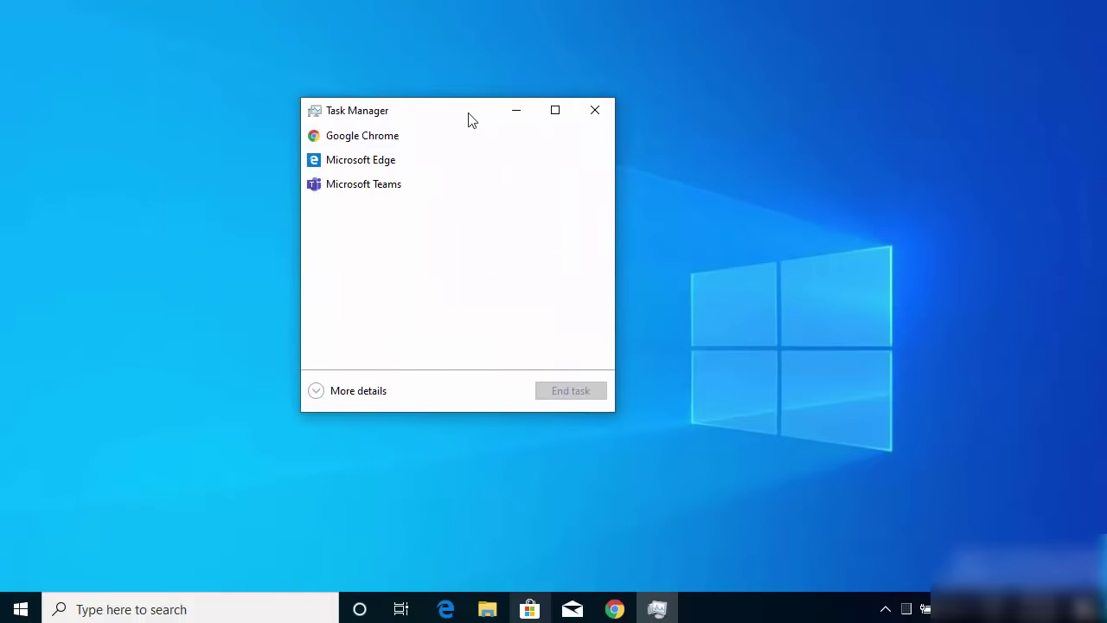
left_click(354, 393)
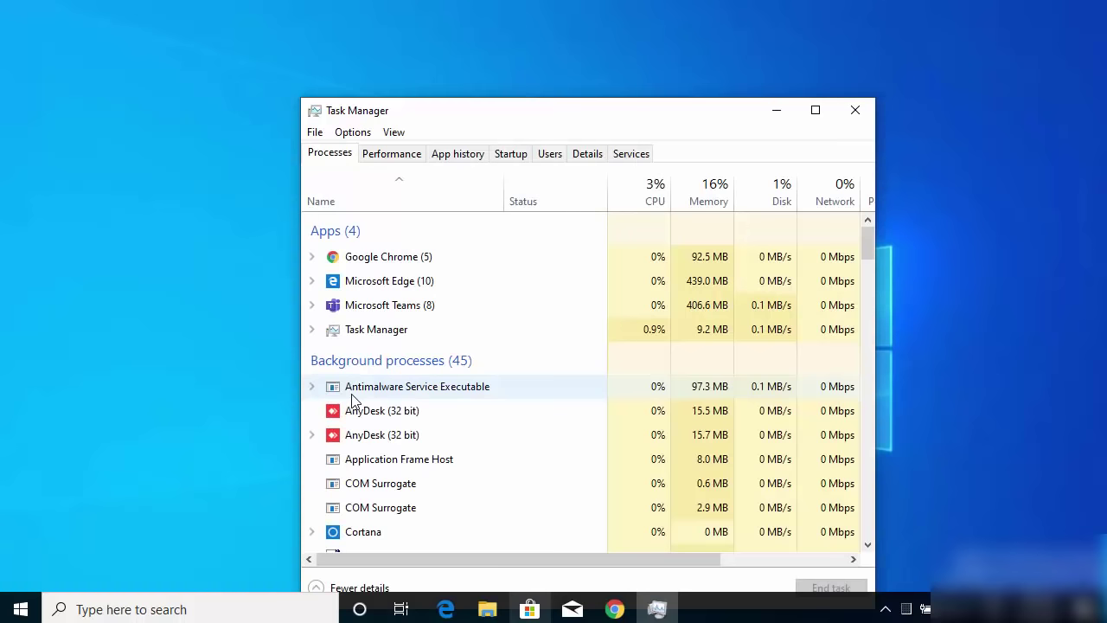
left_click(391, 158)
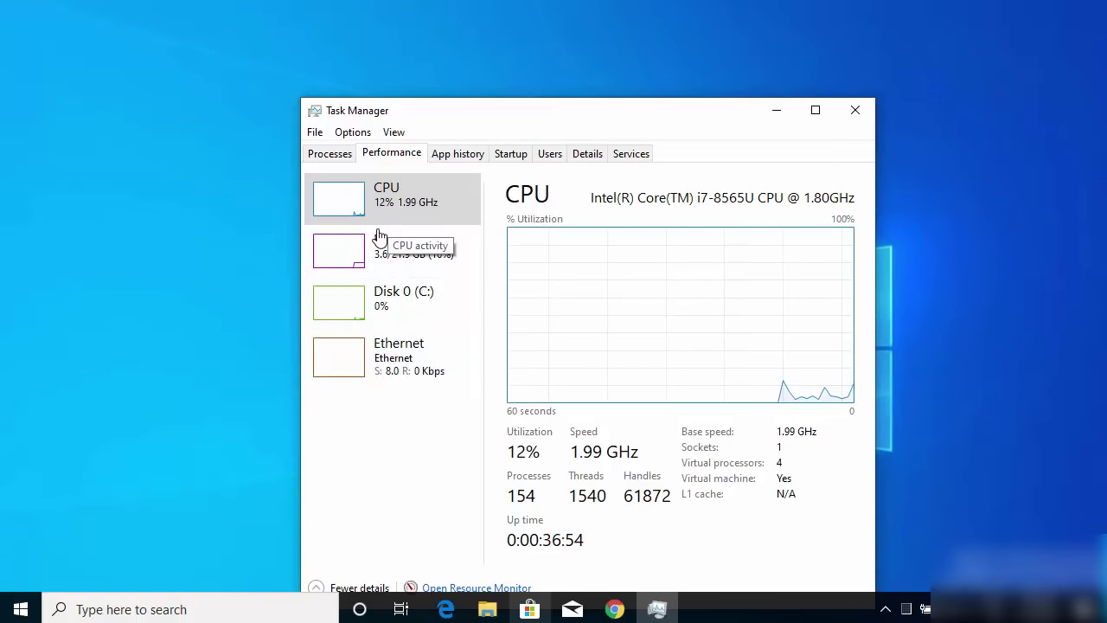
left_click(394, 365)
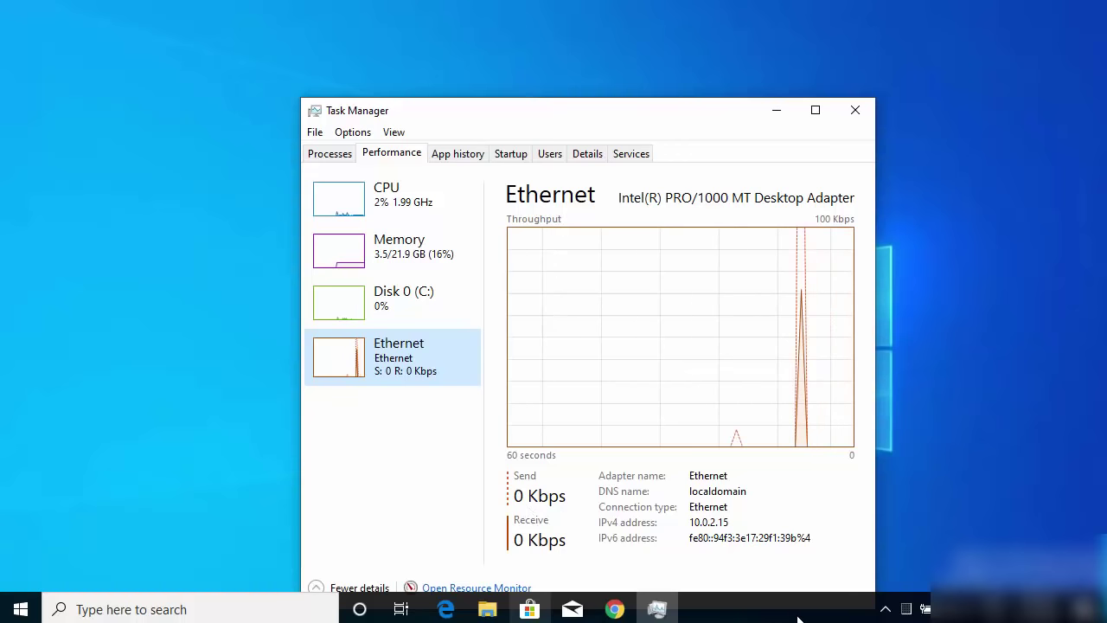
left_click_drag(653, 117, 649, 61)
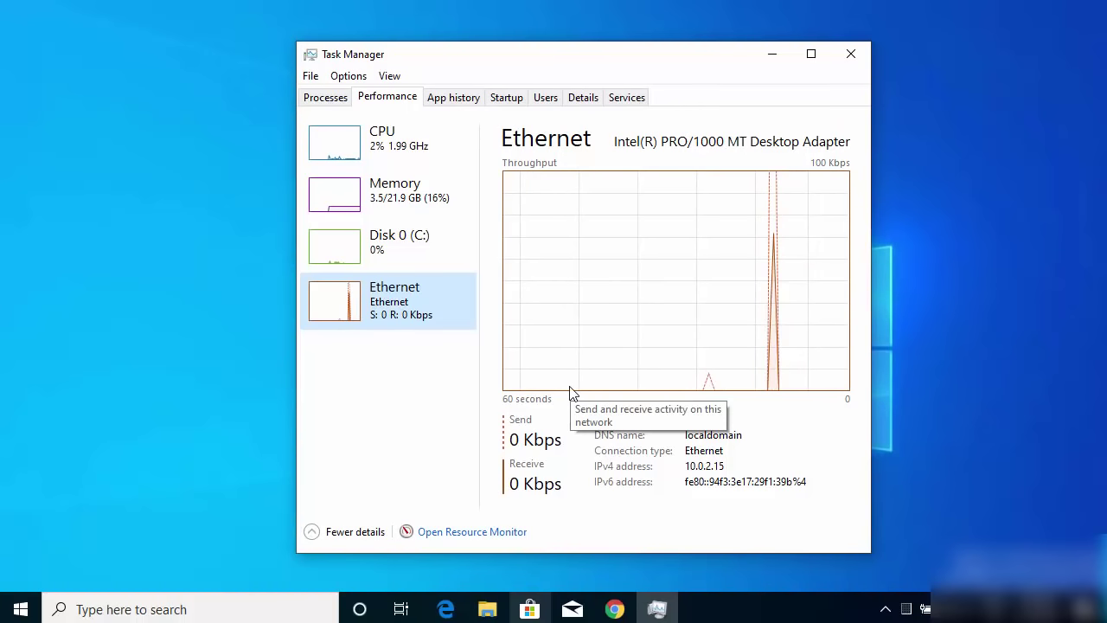
left_click(842, 55)
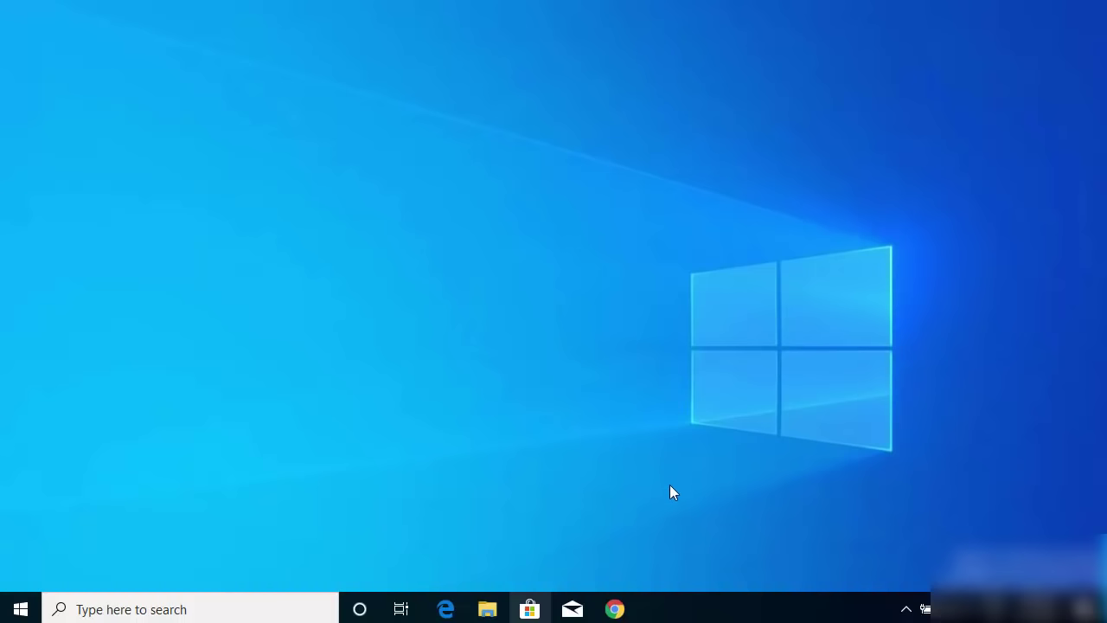
- Switch to Chrome and download the x64 NetSpeedMonitor 2.5.4.0 installer from Softpedia's secure US location
left_click(620, 563)
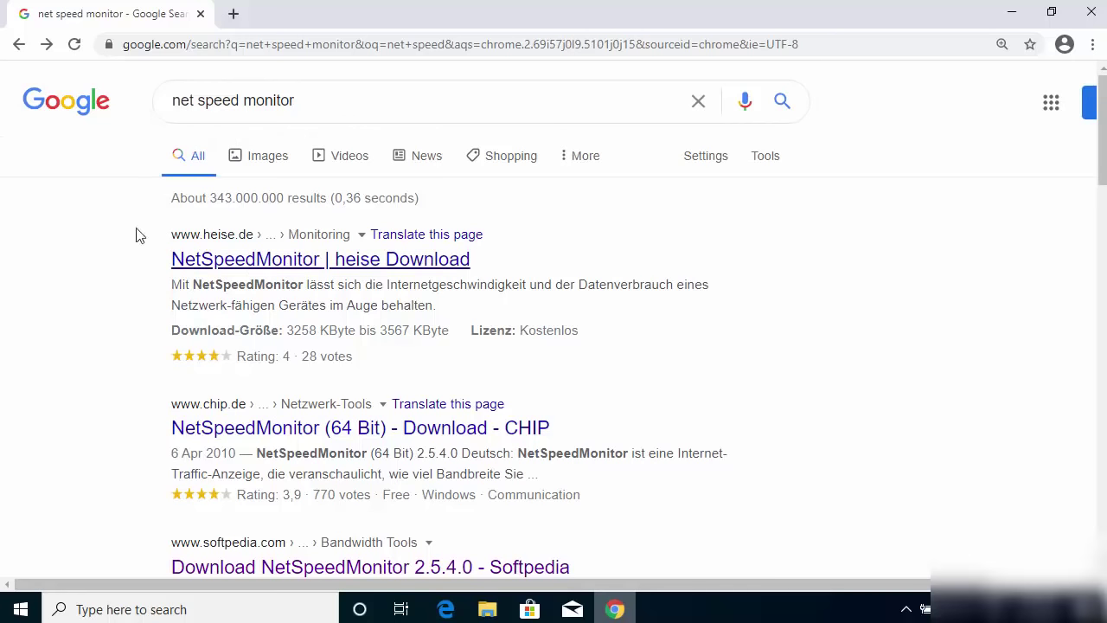
scroll(108, 310, "down", 3)
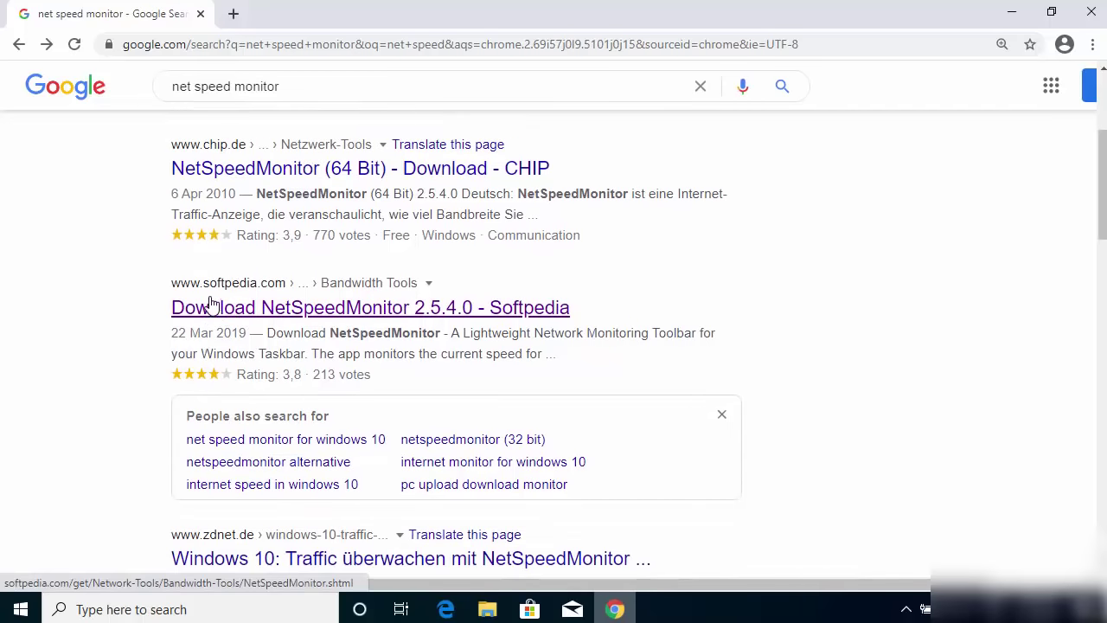
left_click(287, 308)
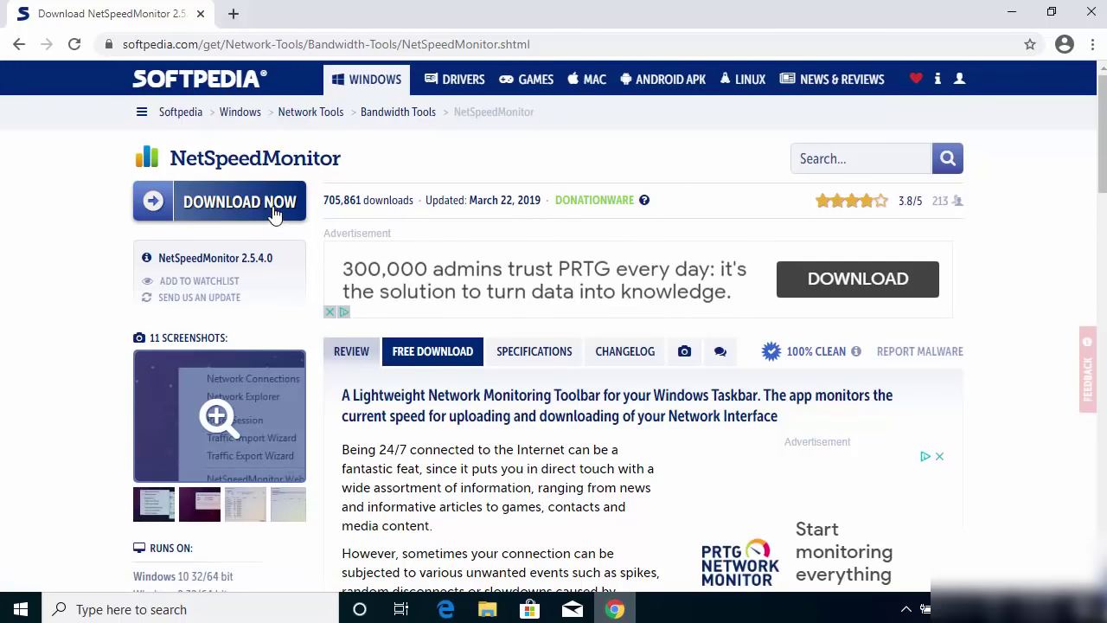
left_click(201, 214)
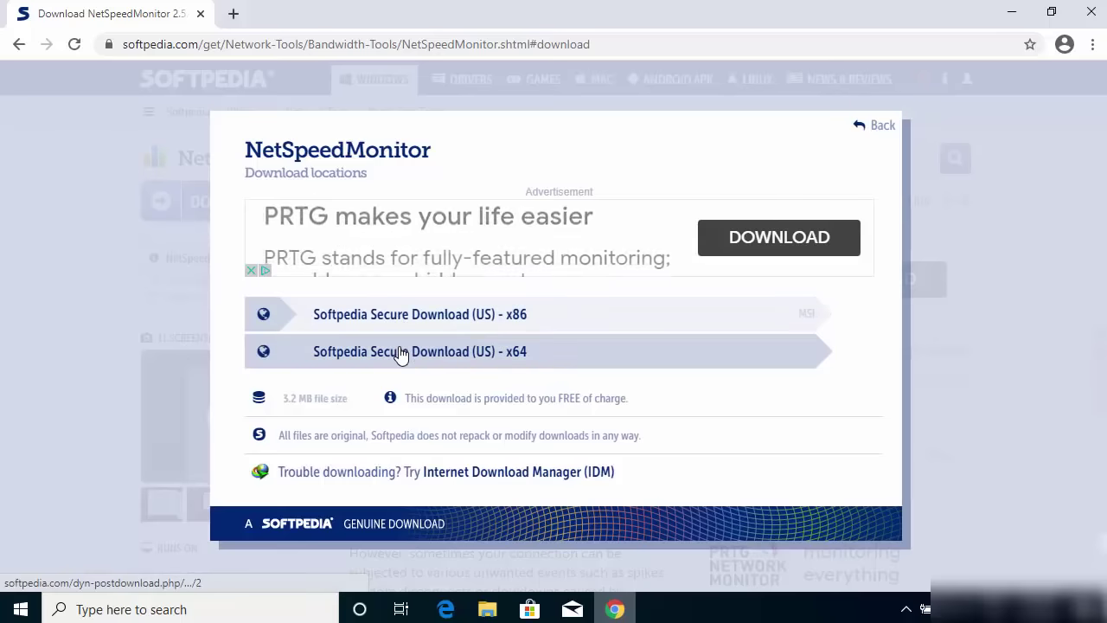
left_click(500, 357)
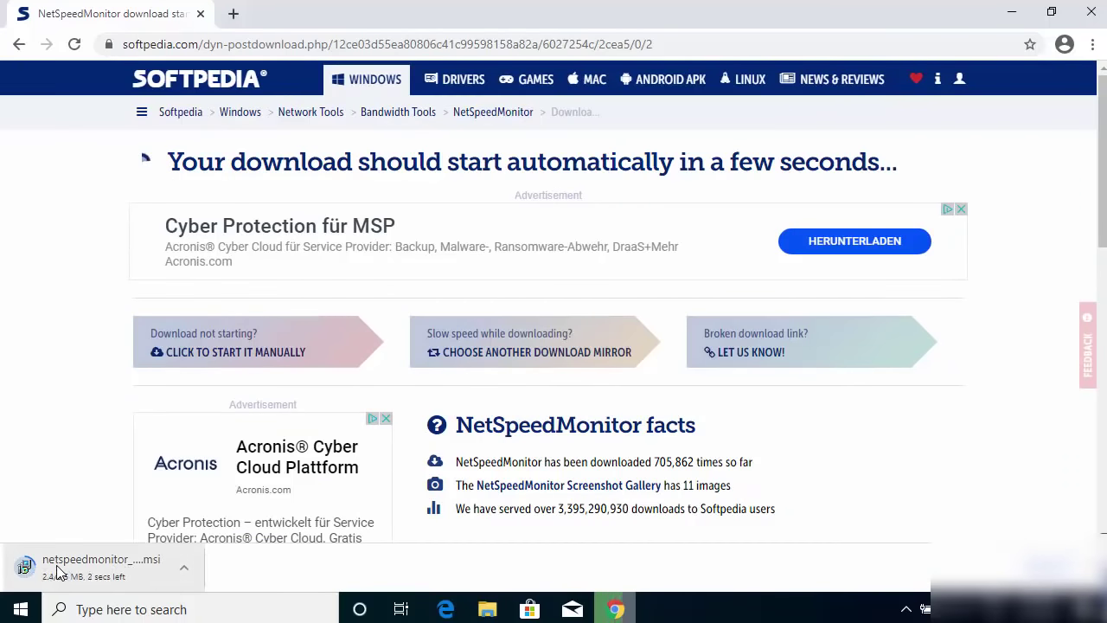
- Try to install NetSpeedMonitor from the downloaded x64 setup file, with the browser minimized
left_click(104, 573)
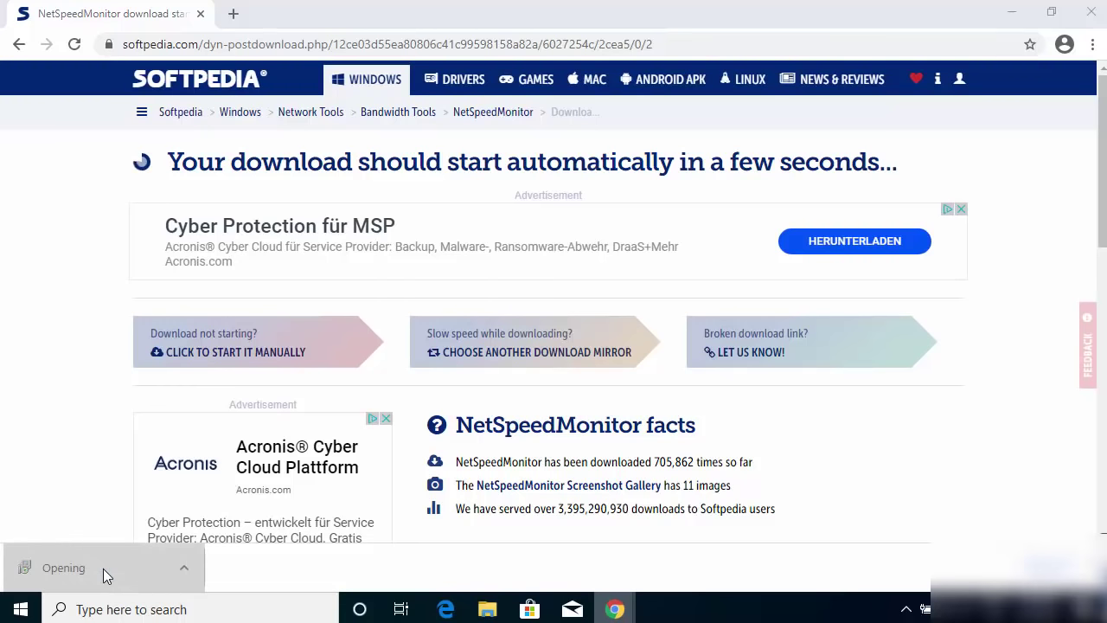
left_click(1013, 19)
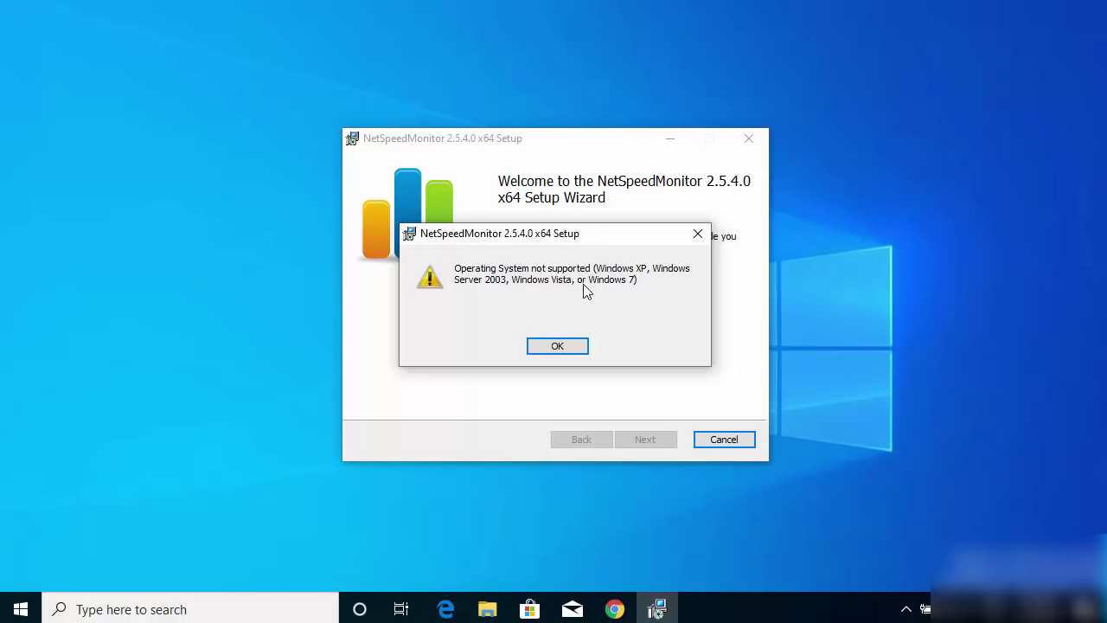
left_click(695, 238)
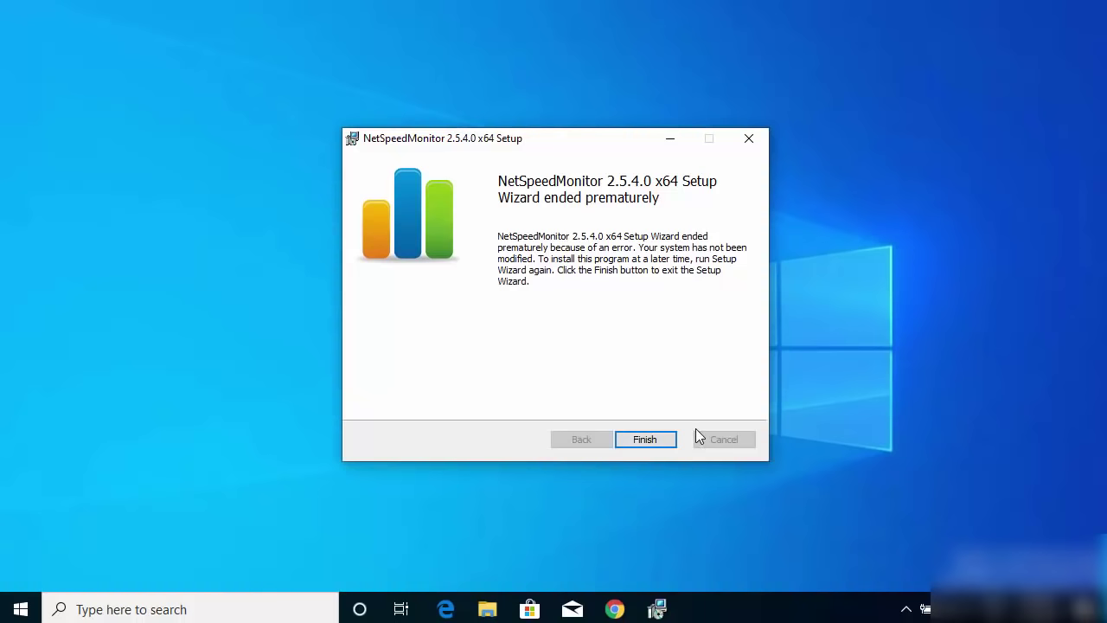
left_click(745, 140)
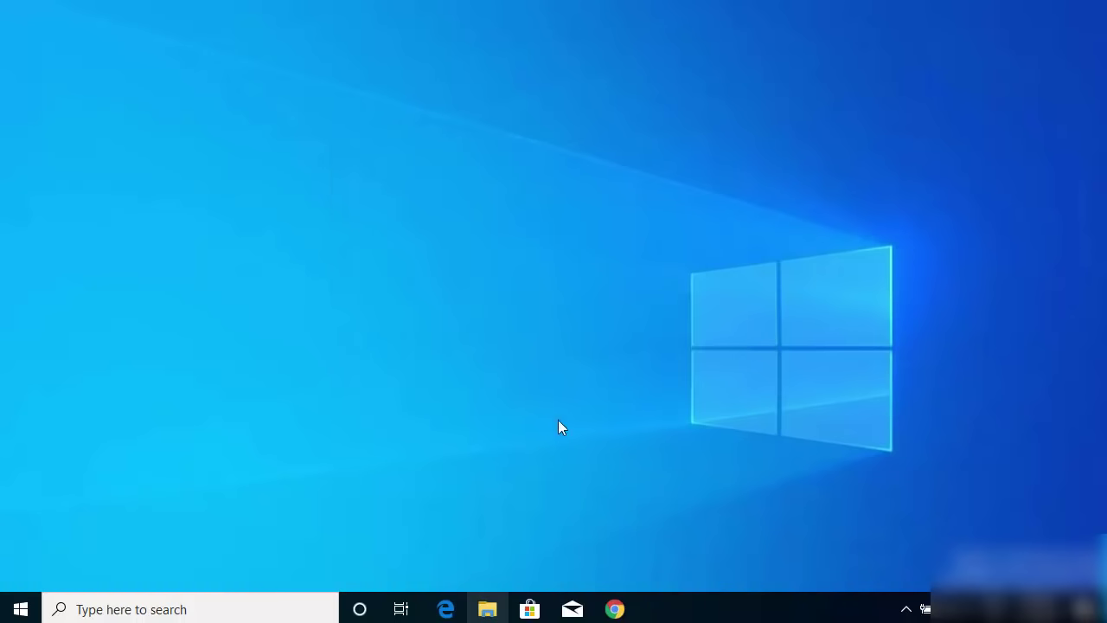
- Set netspeedmonitor_2_5_4_0_x64_setup in the Downloads folder to run in compatibility mode for Previous version of Windows
left_click(487, 608)
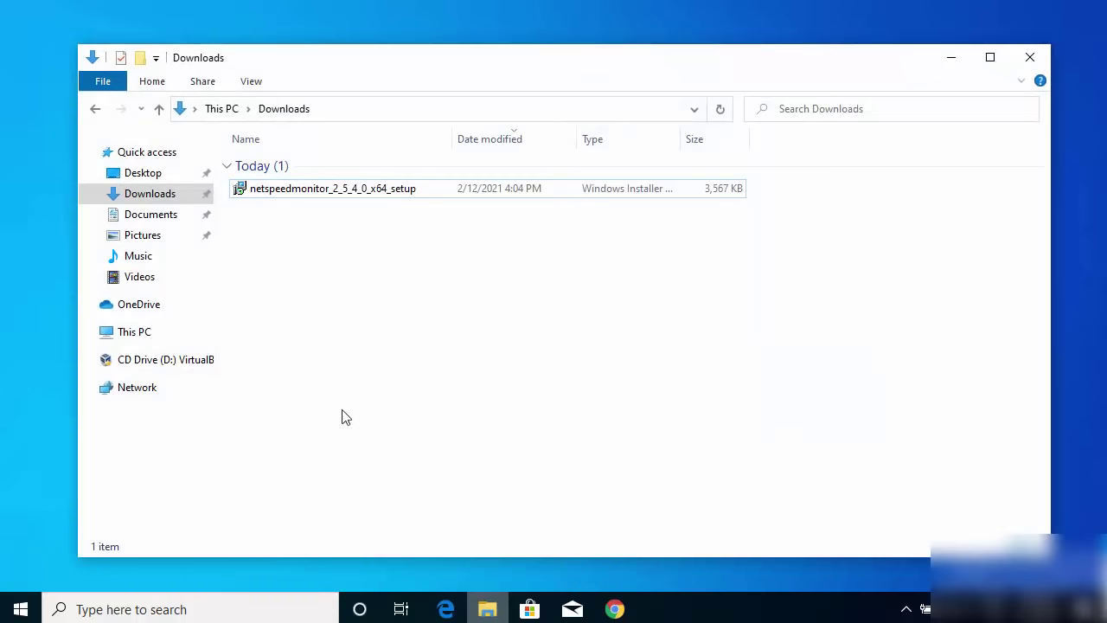
right_click(347, 196)
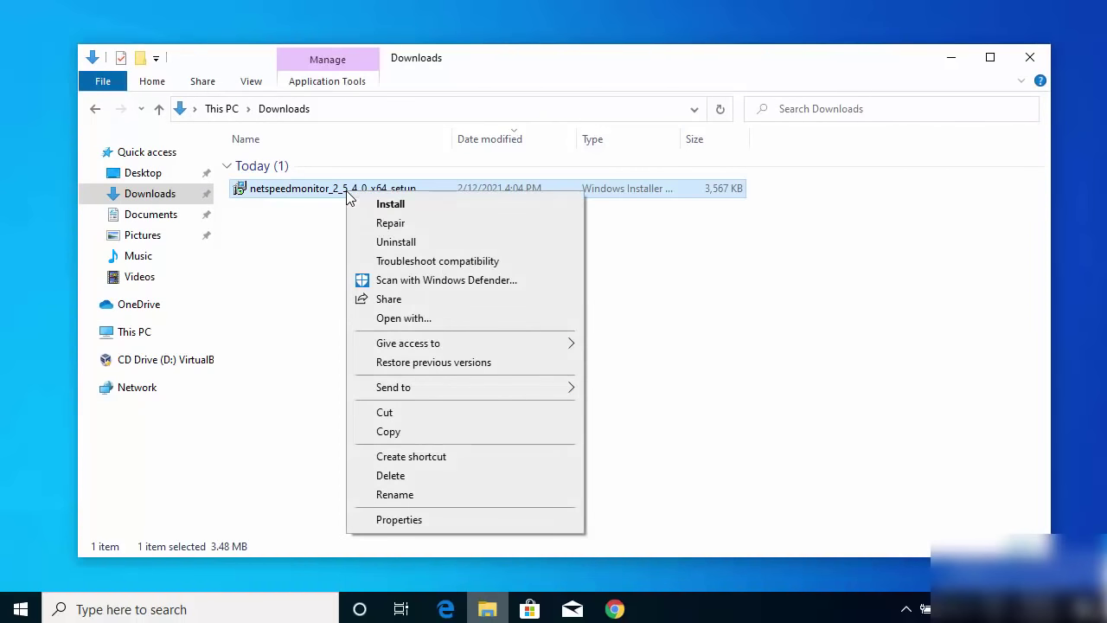
left_click(400, 520)
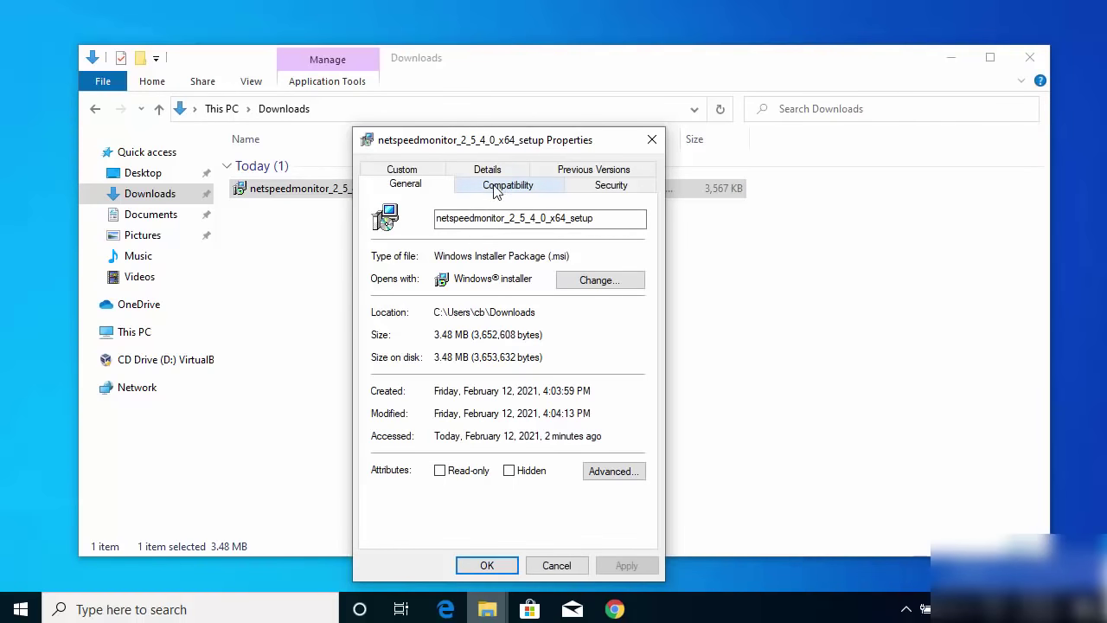
left_click(497, 189)
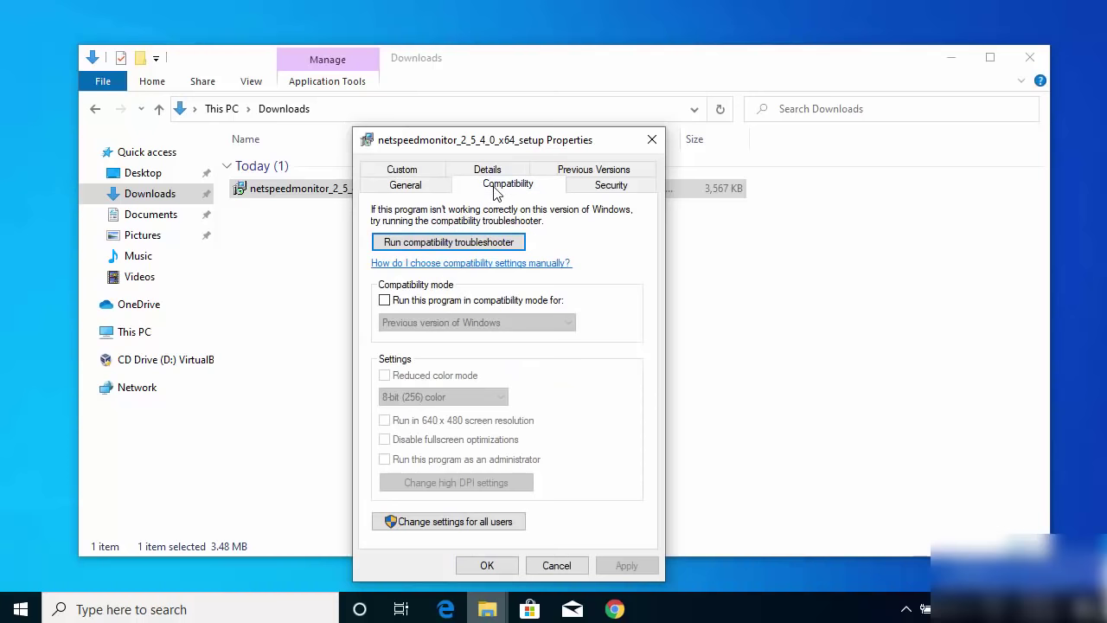
left_click(385, 300)
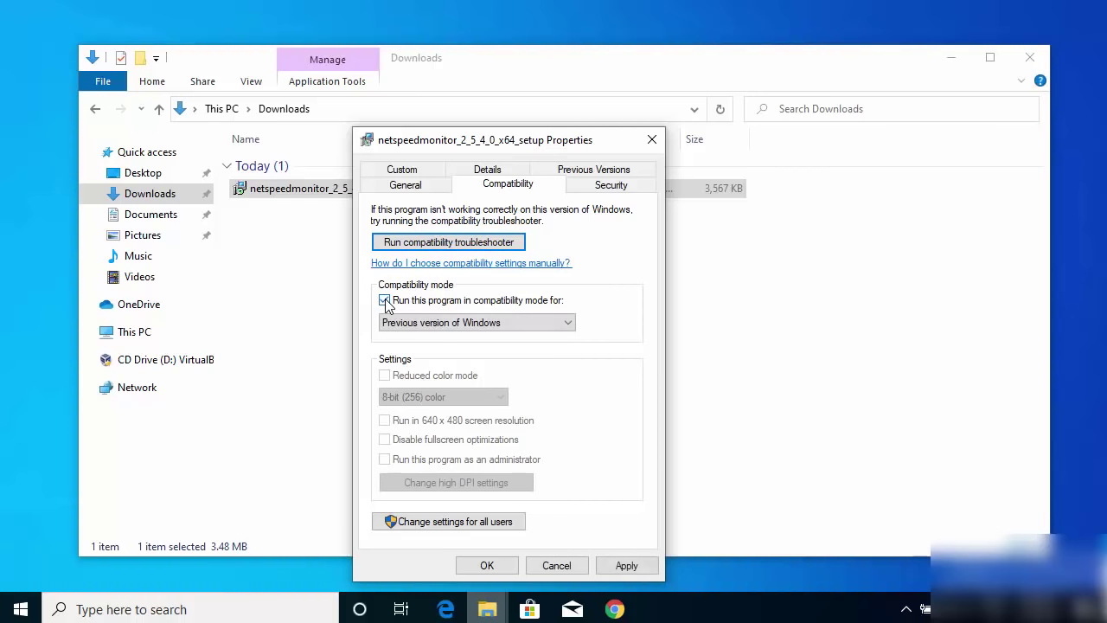
left_click(413, 325)
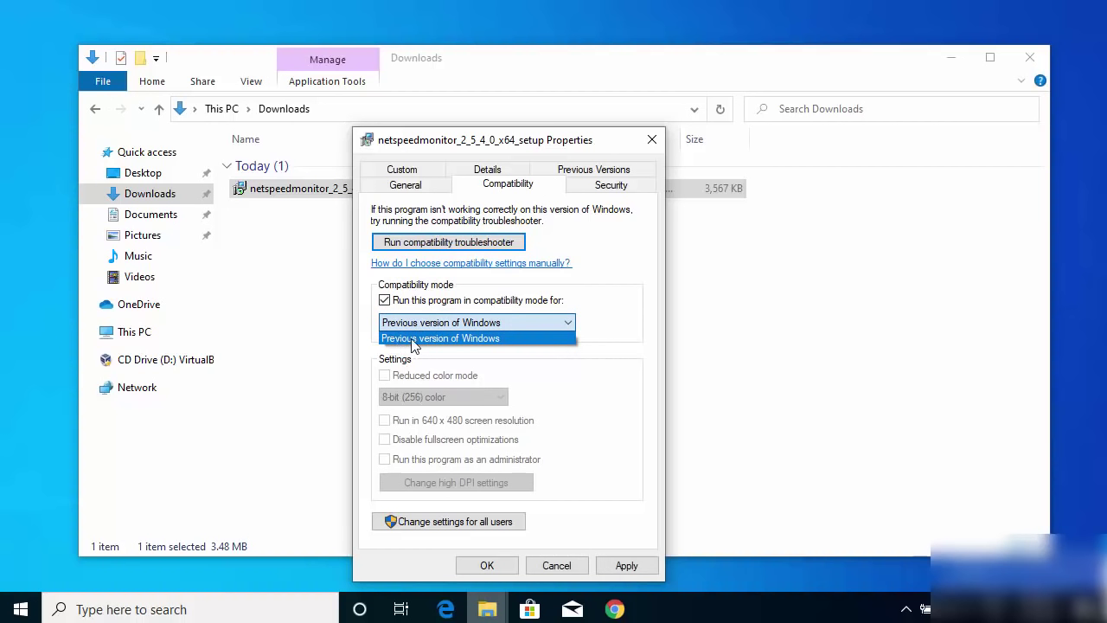
left_click(414, 340)
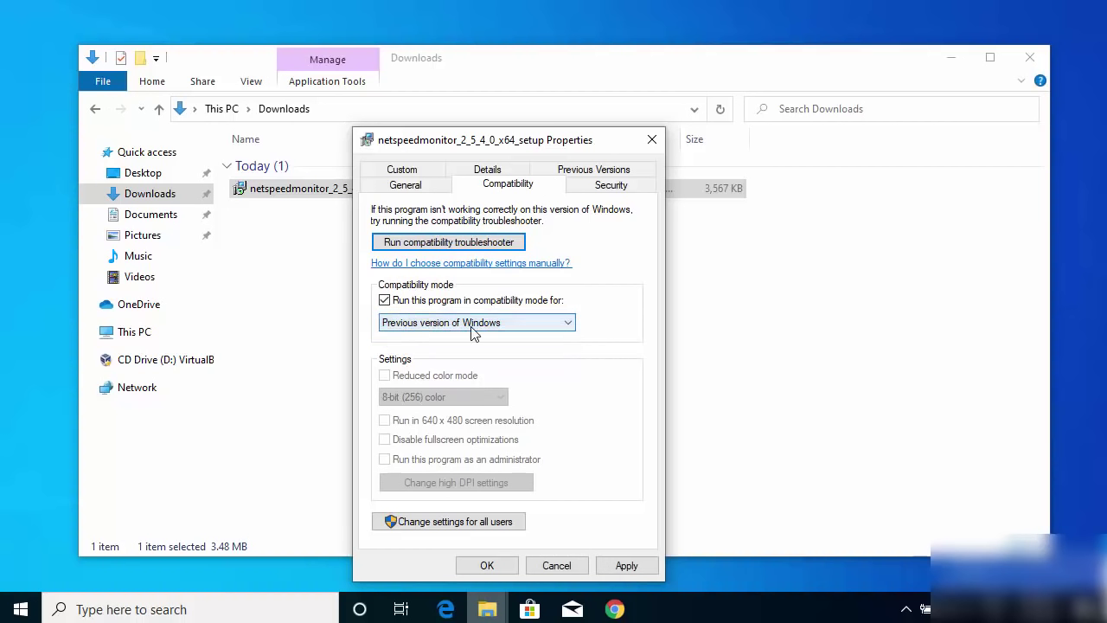
left_click(620, 561)
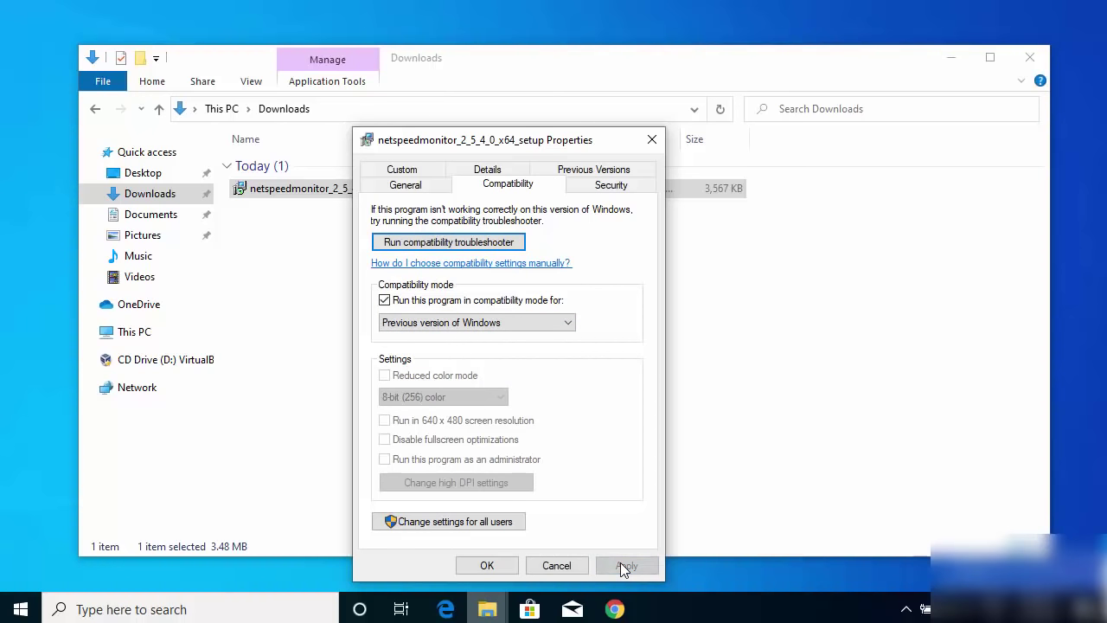
left_click(493, 566)
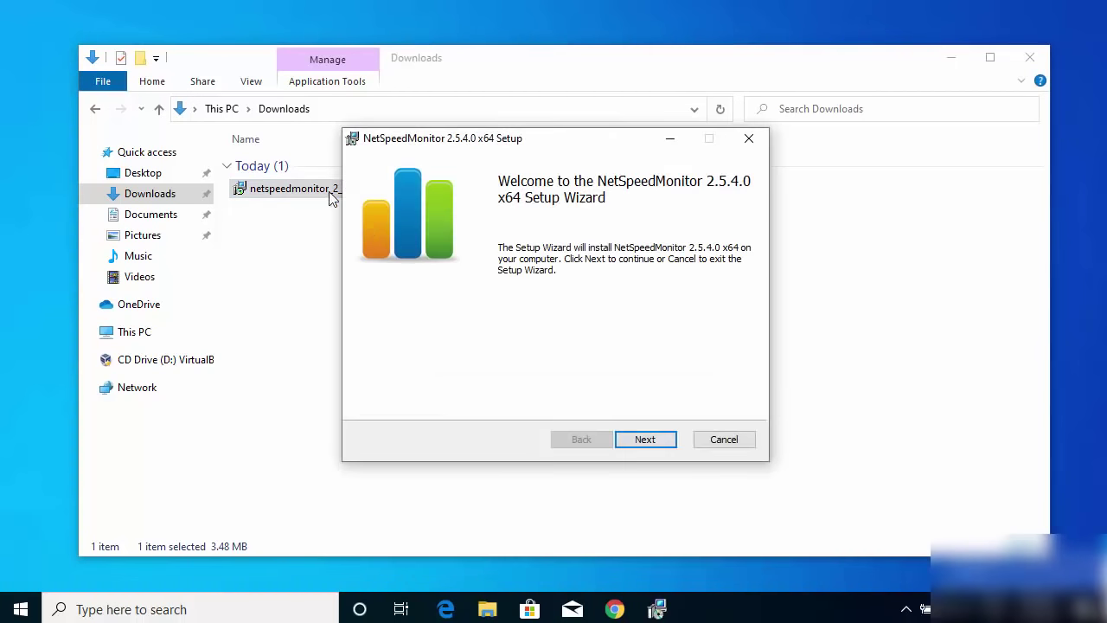
- Minimize the Downloads window, skip the donation in the NetSpeedMonitor setup wizard and accept its license agreement
left_click(950, 67)
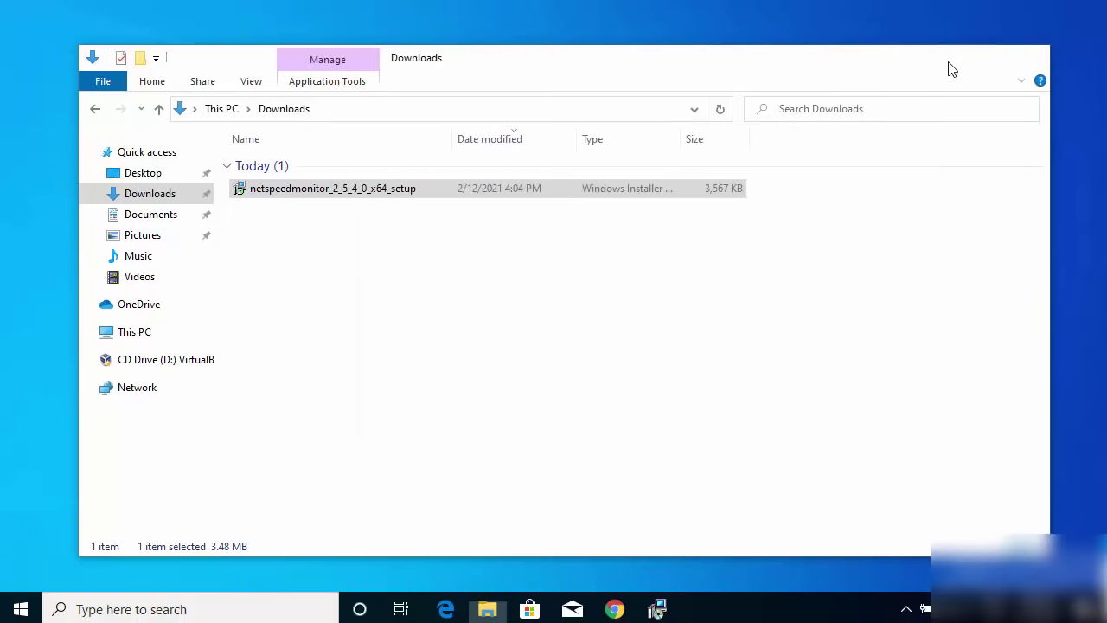
left_click(950, 67)
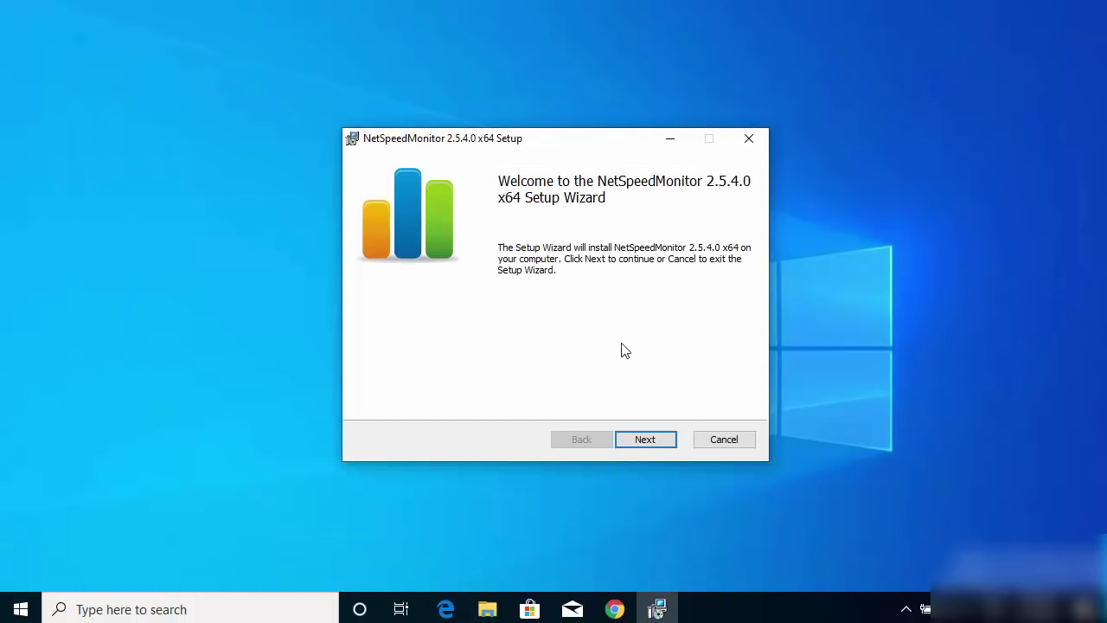
left_click(647, 443)
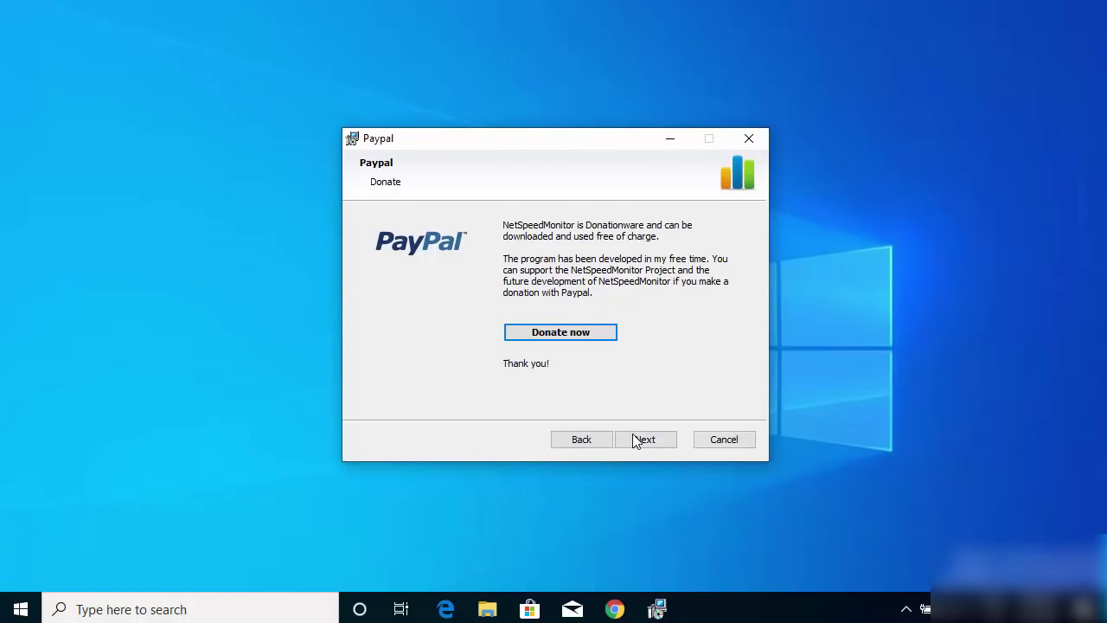
left_click(636, 438)
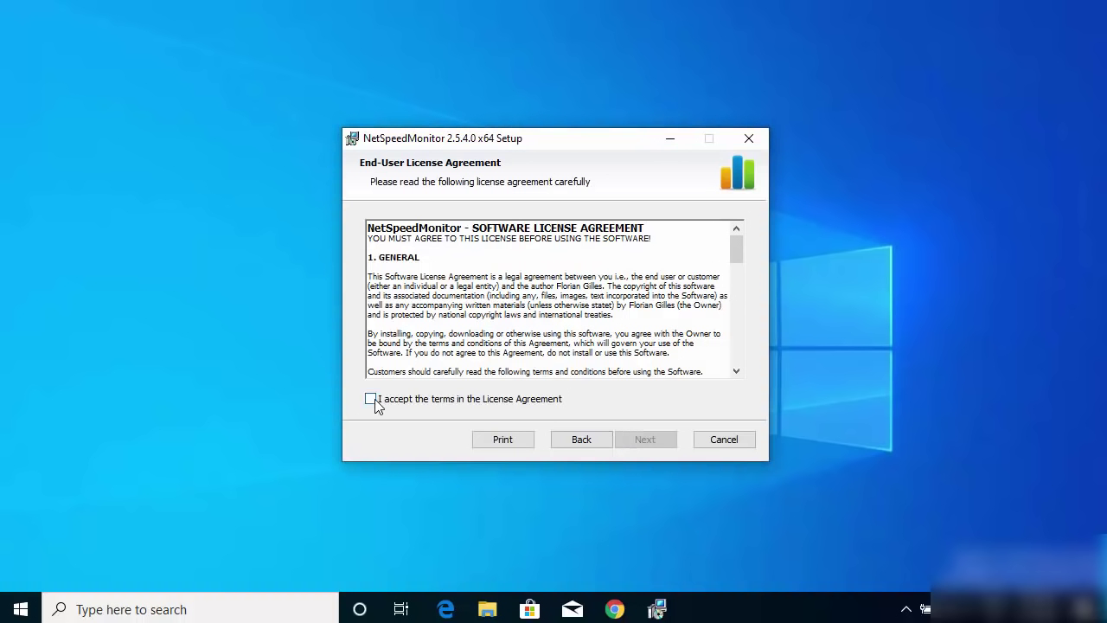
left_click(372, 400)
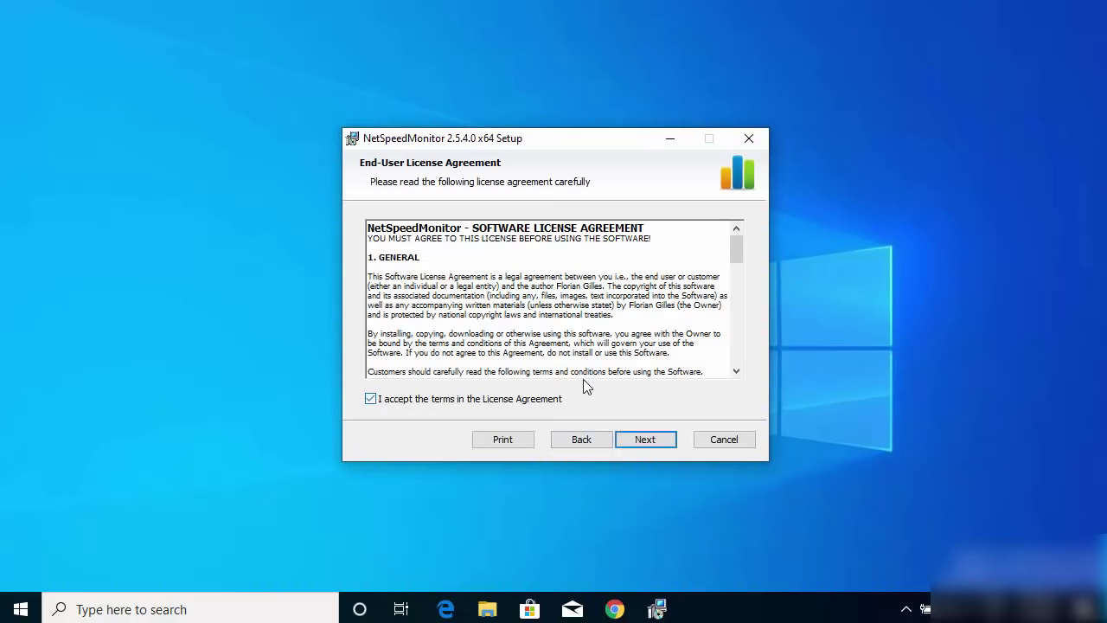
left_click(643, 442)
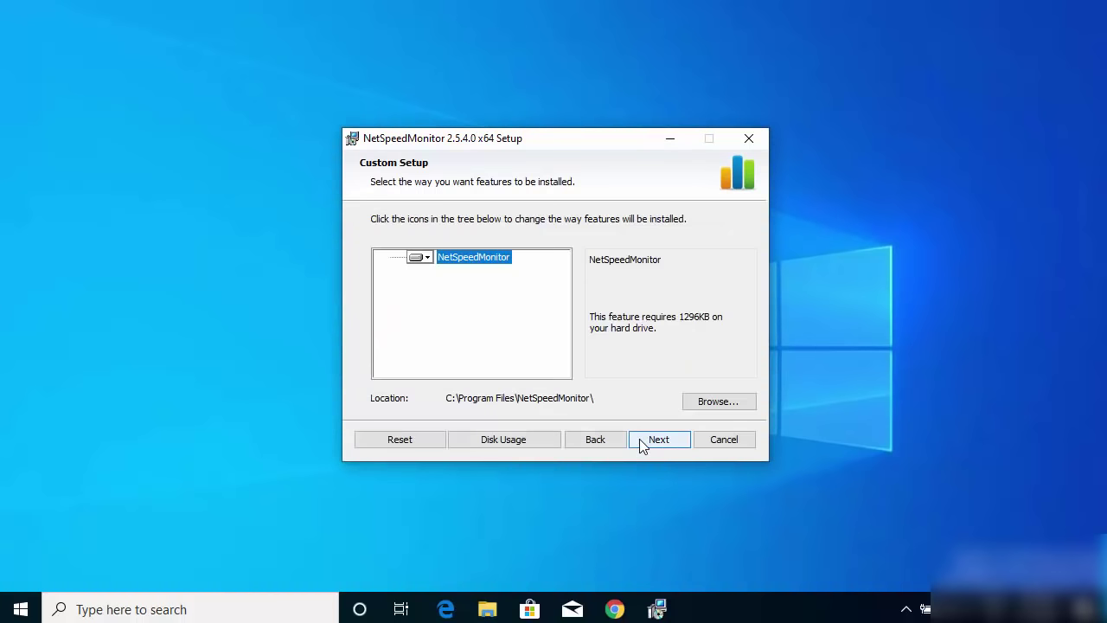
- Install NetSpeedMonitor in the default location, allow it to make changes to the device and finish the wizard
left_click(652, 443)
left_click(650, 442)
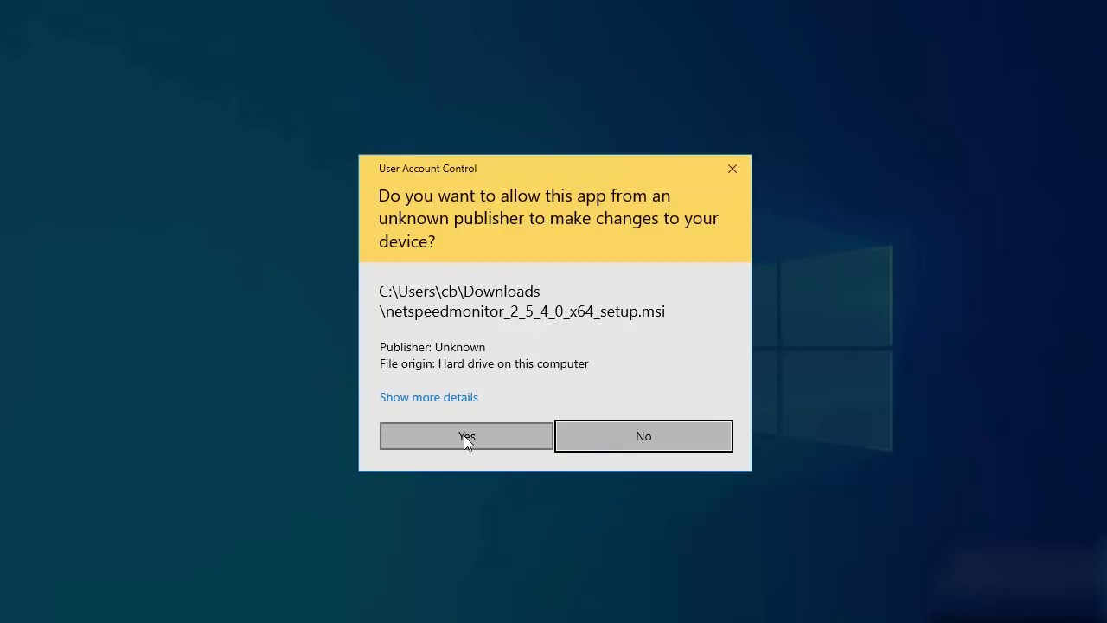
left_click(475, 437)
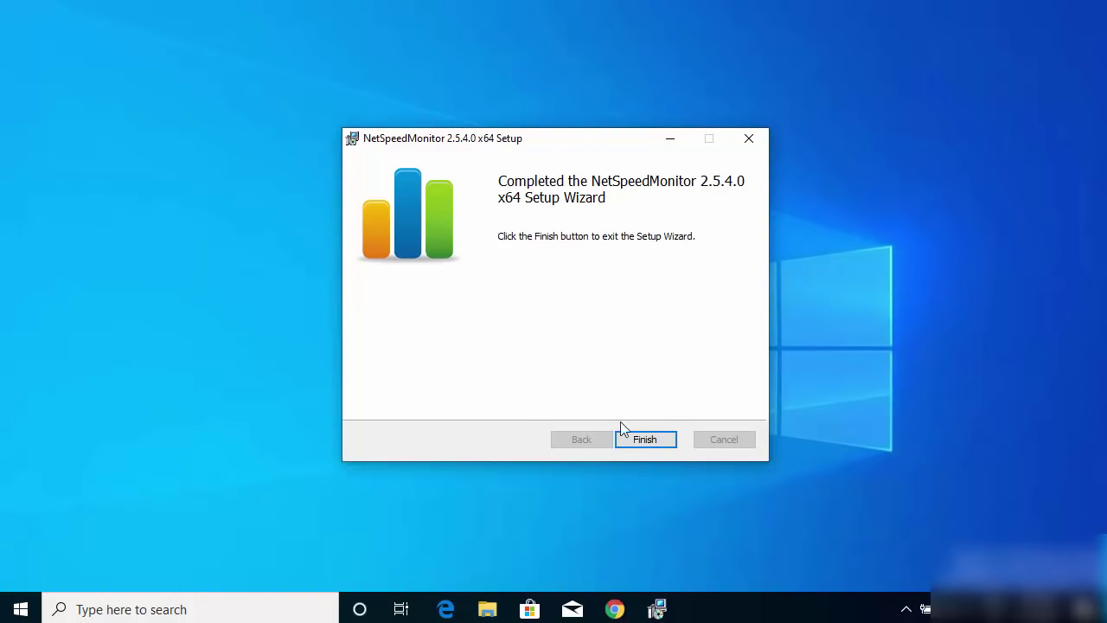
left_click(663, 442)
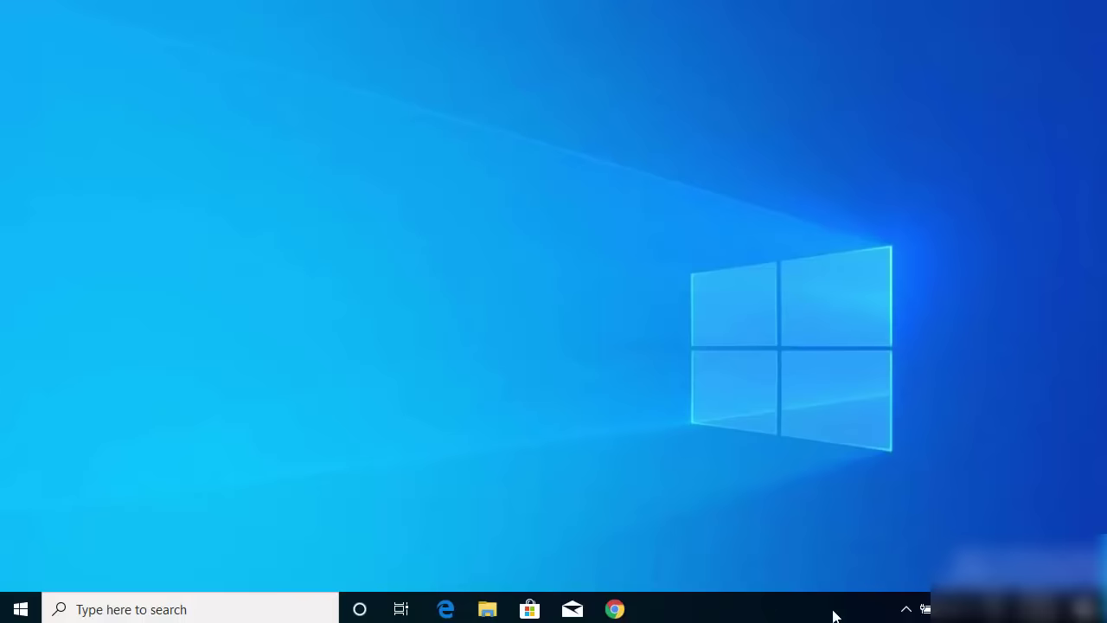
- Run nsmc from C:\Program Files\NetSpeedMonitor and allow the NetSpeedMonitor toolbar on the taskbar
left_click(481, 611)
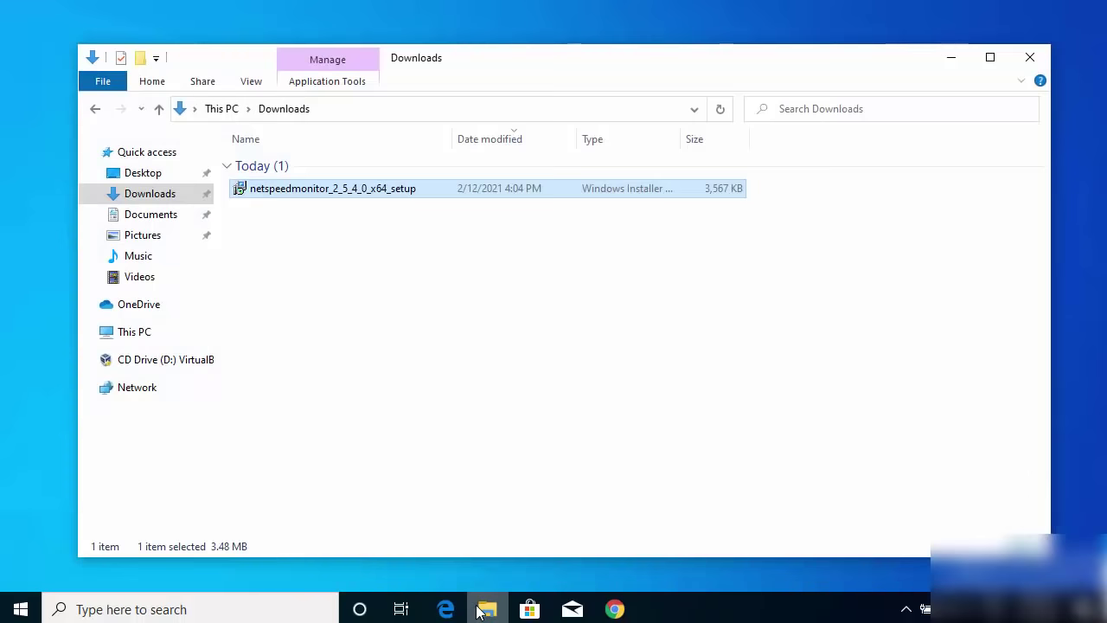
left_click(142, 338)
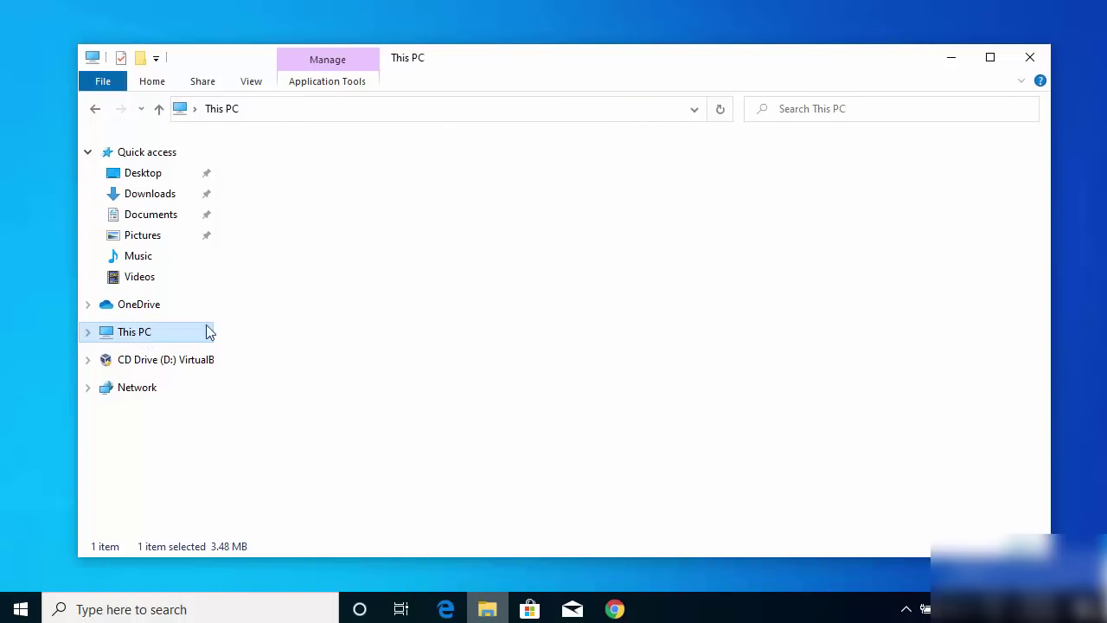
double_click(344, 346)
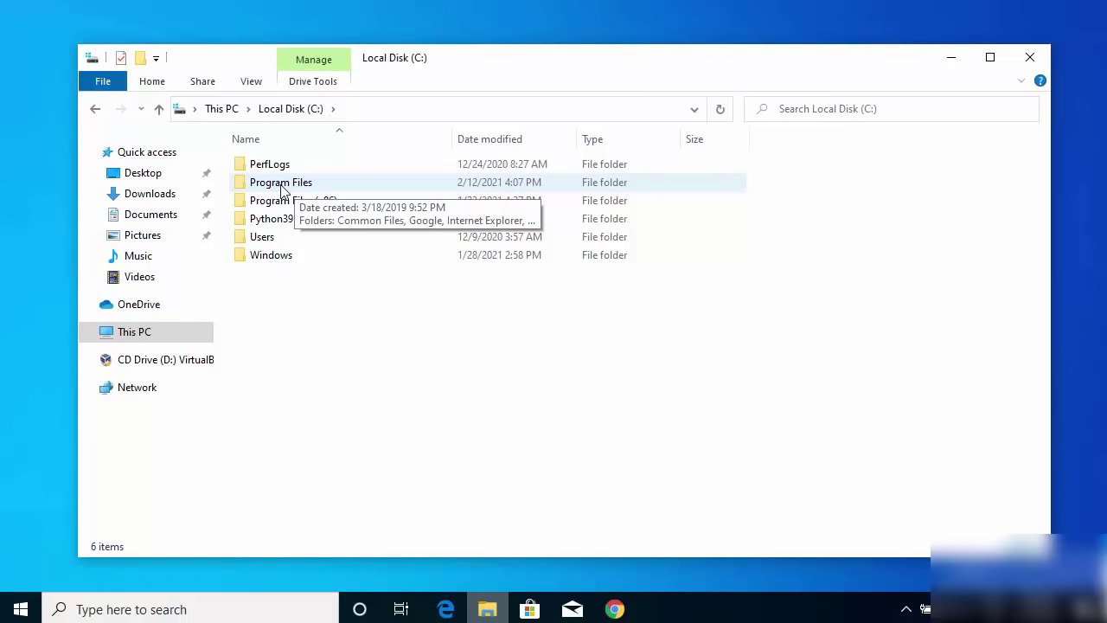
double_click(282, 183)
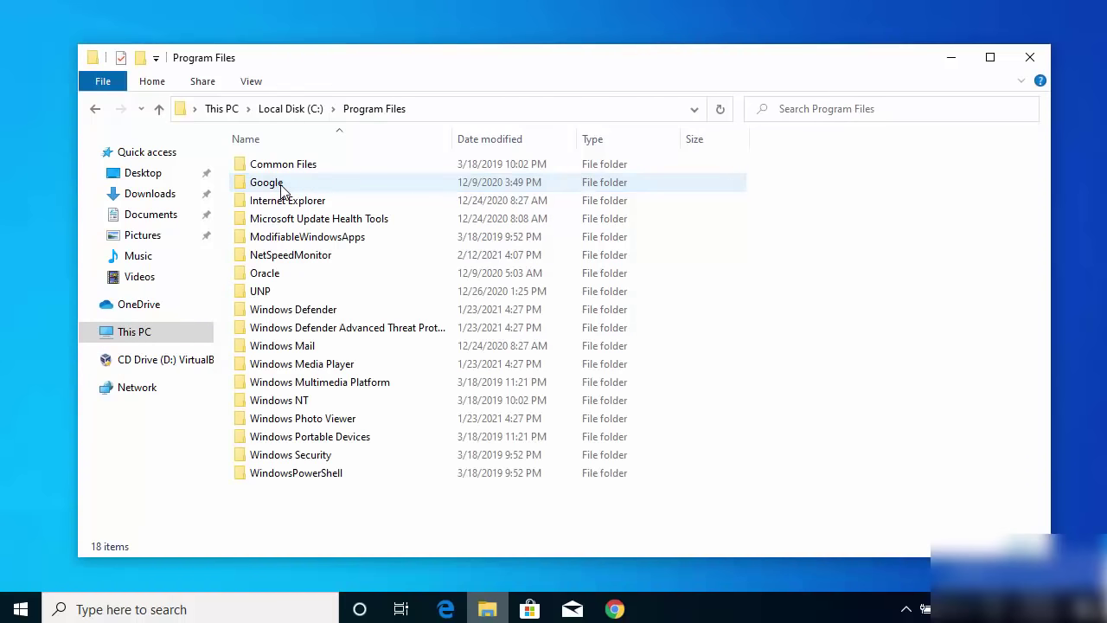
double_click(283, 256)
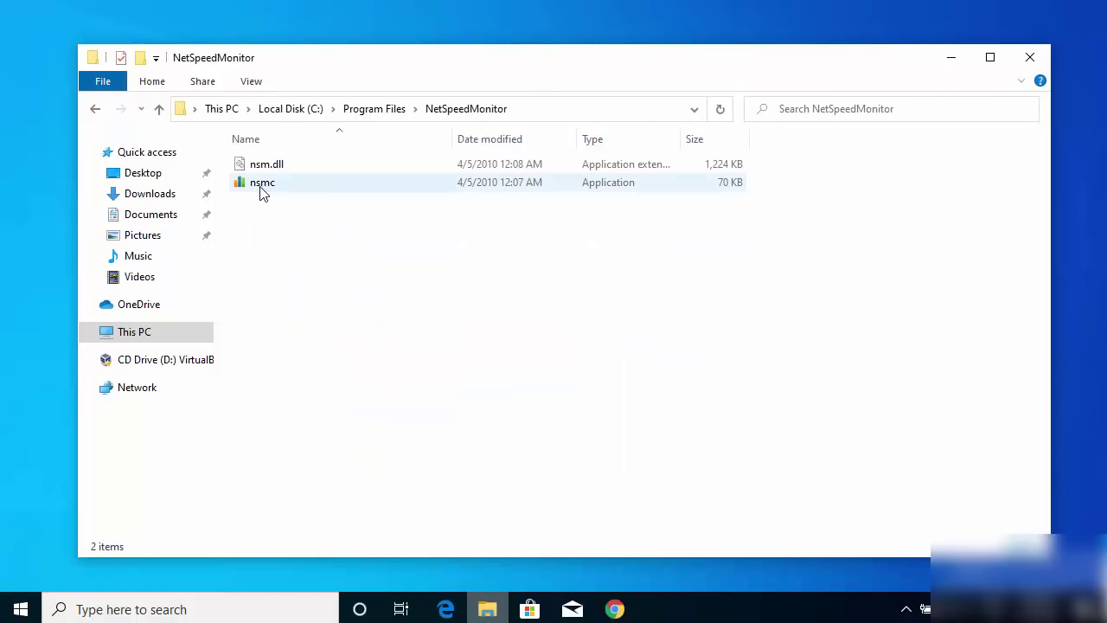
left_click(267, 190)
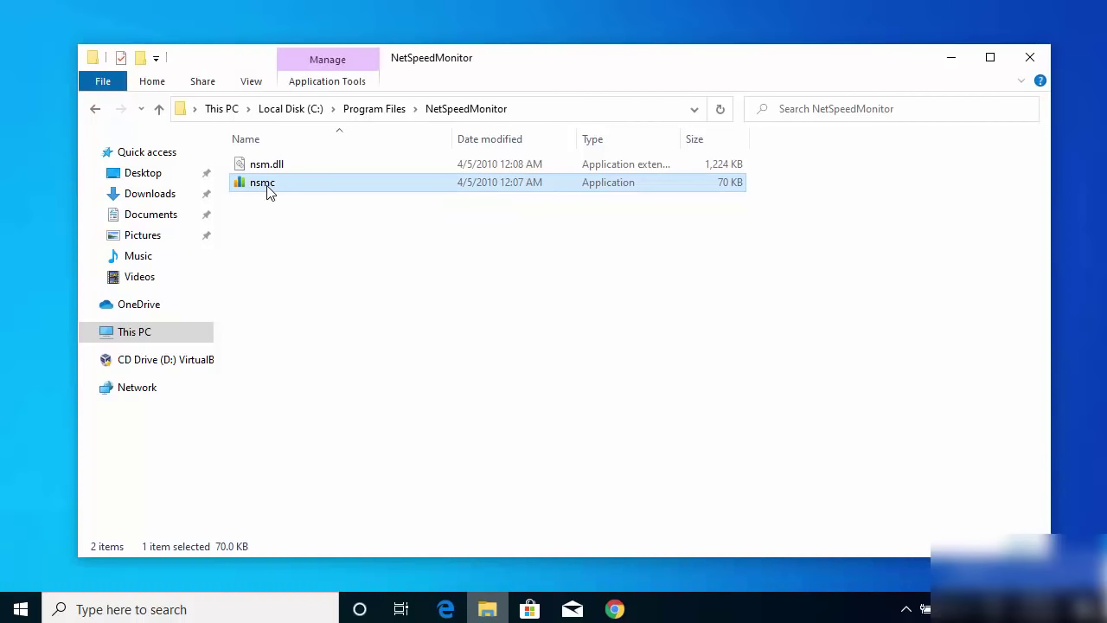
double_click(266, 191)
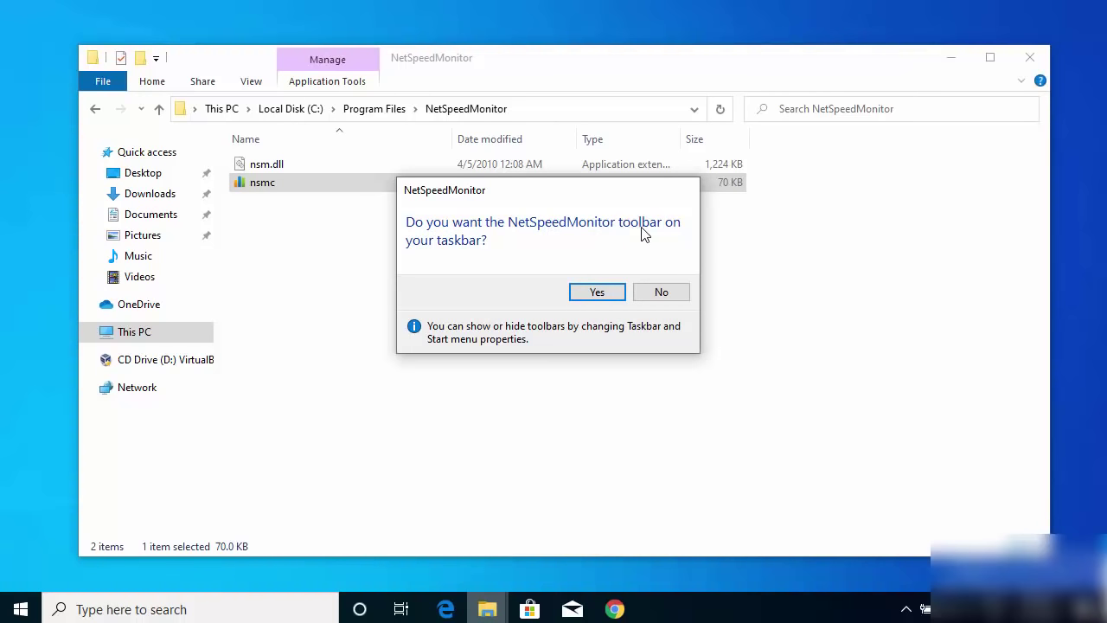
left_click(597, 294)
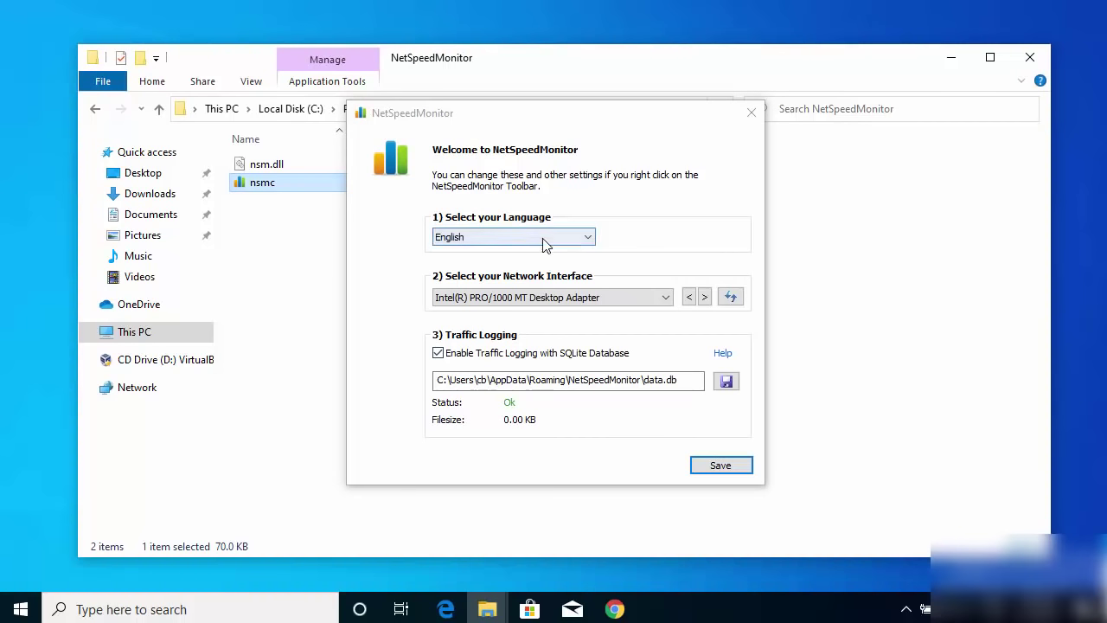
- Choose English as the language and Intel(R) PRO/1000 MT Desktop Adapter as the network interface in the NetSpeedMonitor welcome dialog
left_click(491, 238)
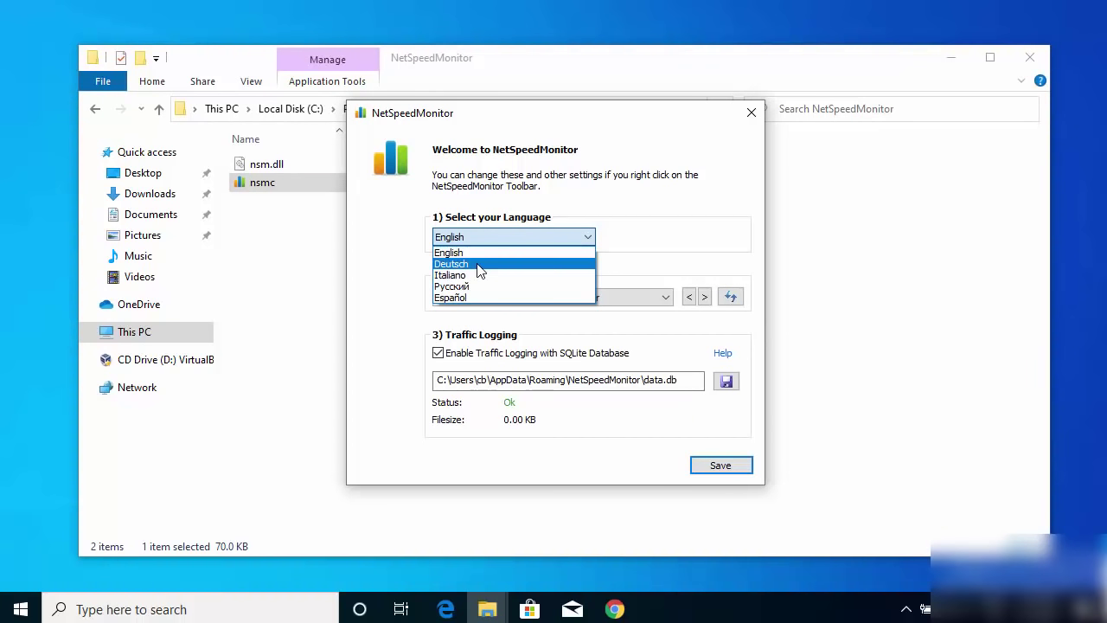
left_click(475, 253)
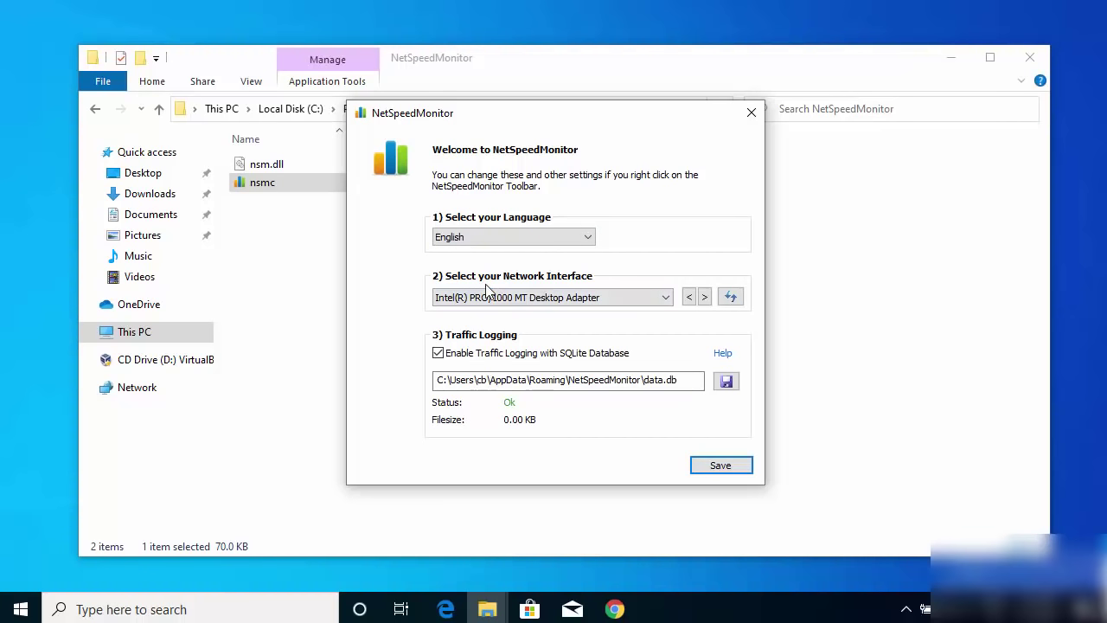
left_click(546, 299)
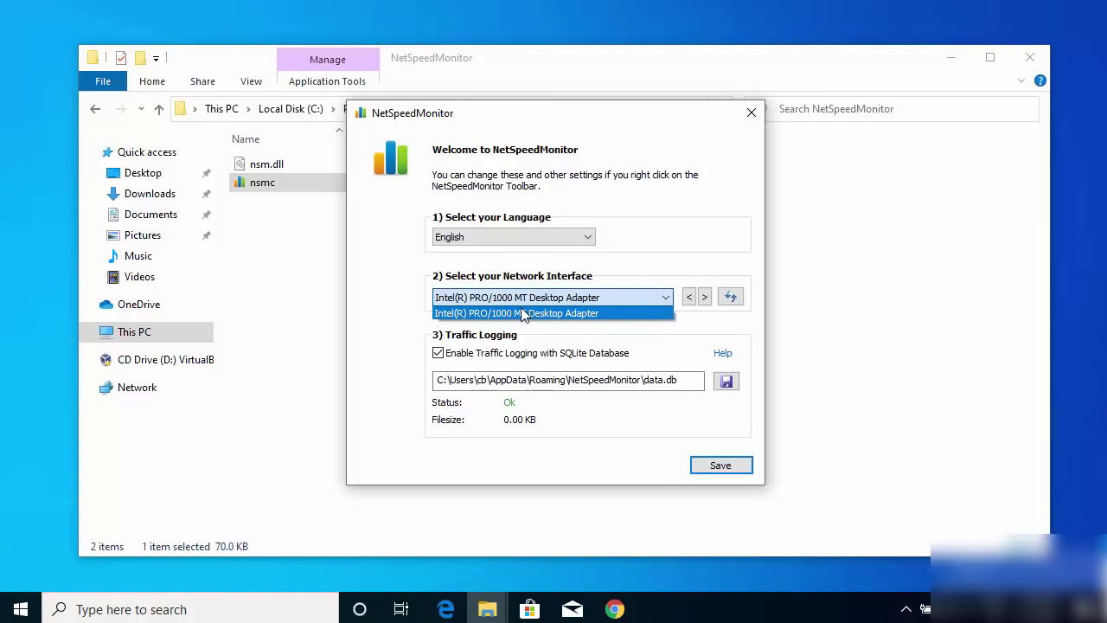
left_click(524, 314)
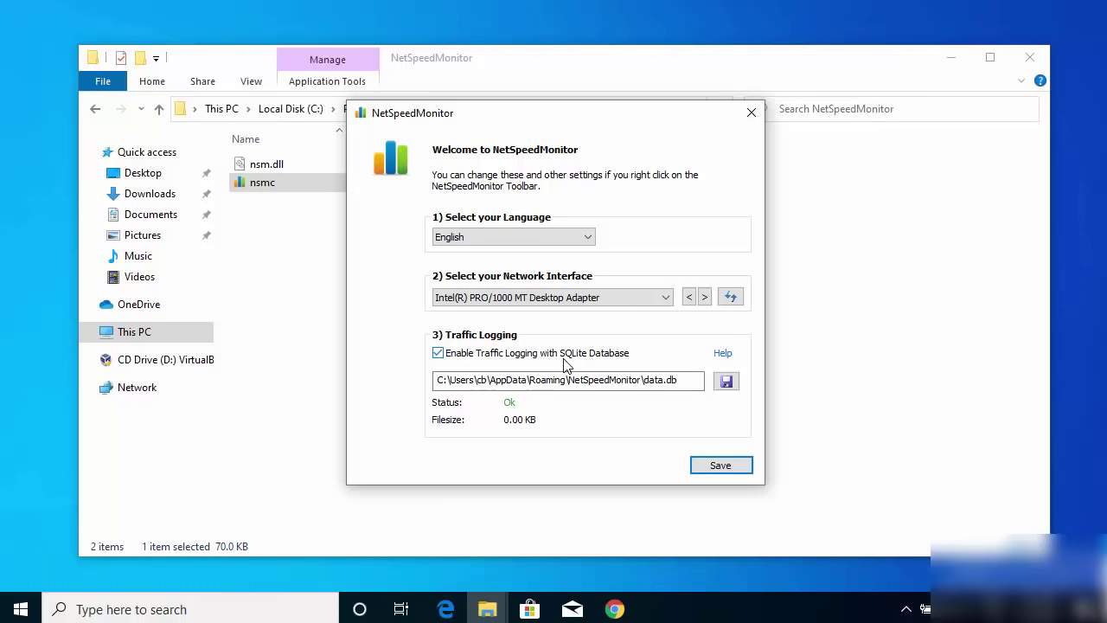
- Disable traffic logging with SQLite Database and save the NetSpeedMonitor welcome settings
double_click(560, 388)
left_click(559, 388)
double_click(560, 388)
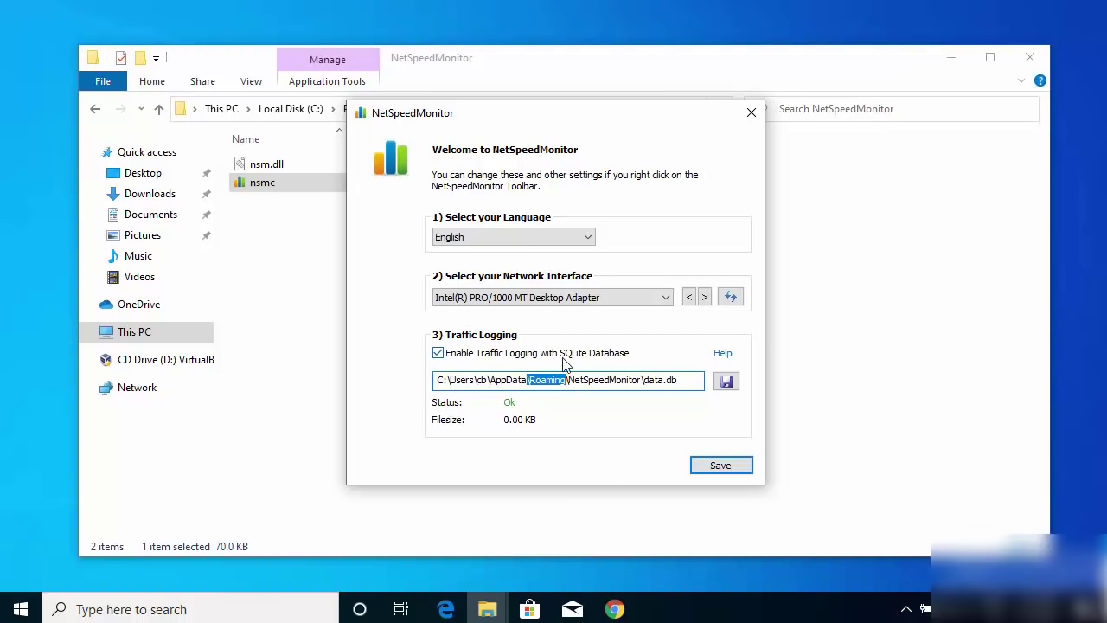
left_click(438, 353)
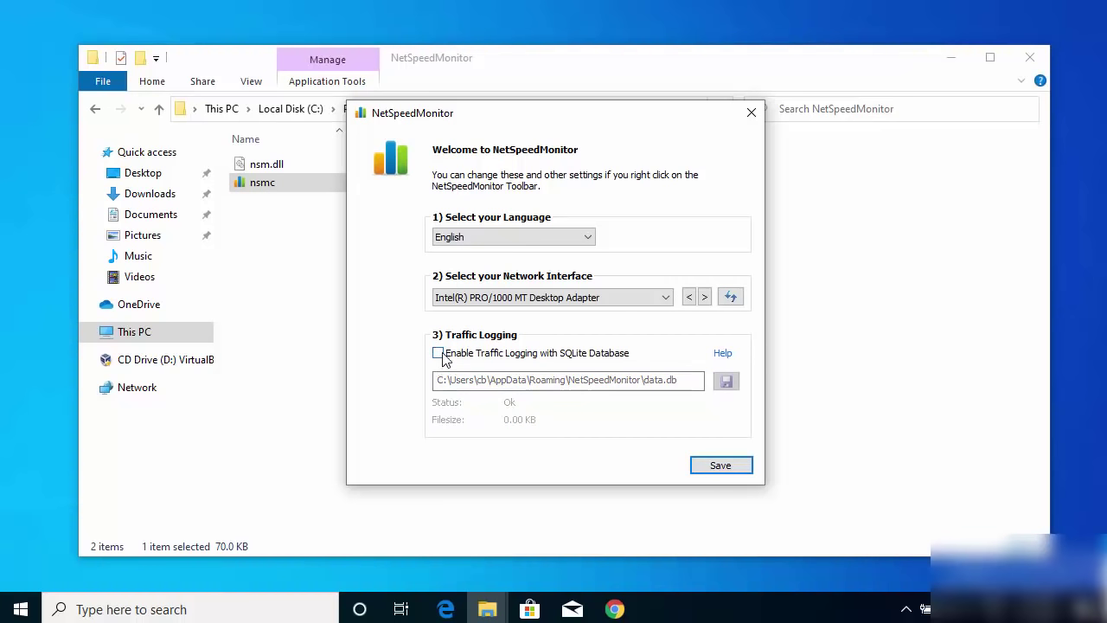
left_click(710, 468)
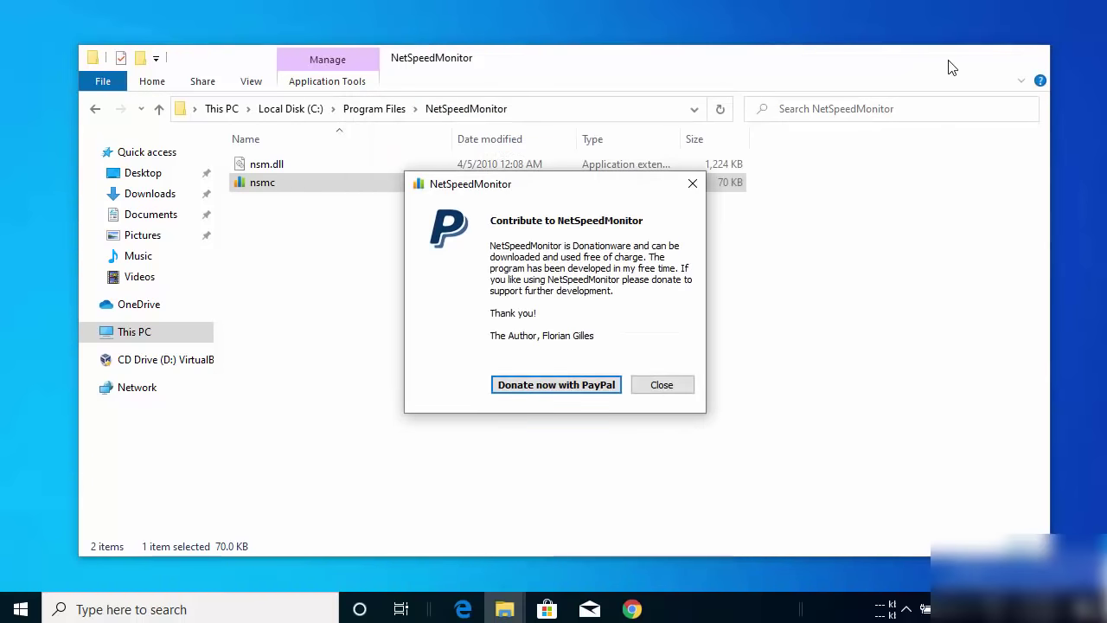
- Minimize the folder window, dismiss the donation request and extend the NetSpeedMonitor toolbar's area on the taskbar
left_click(952, 68)
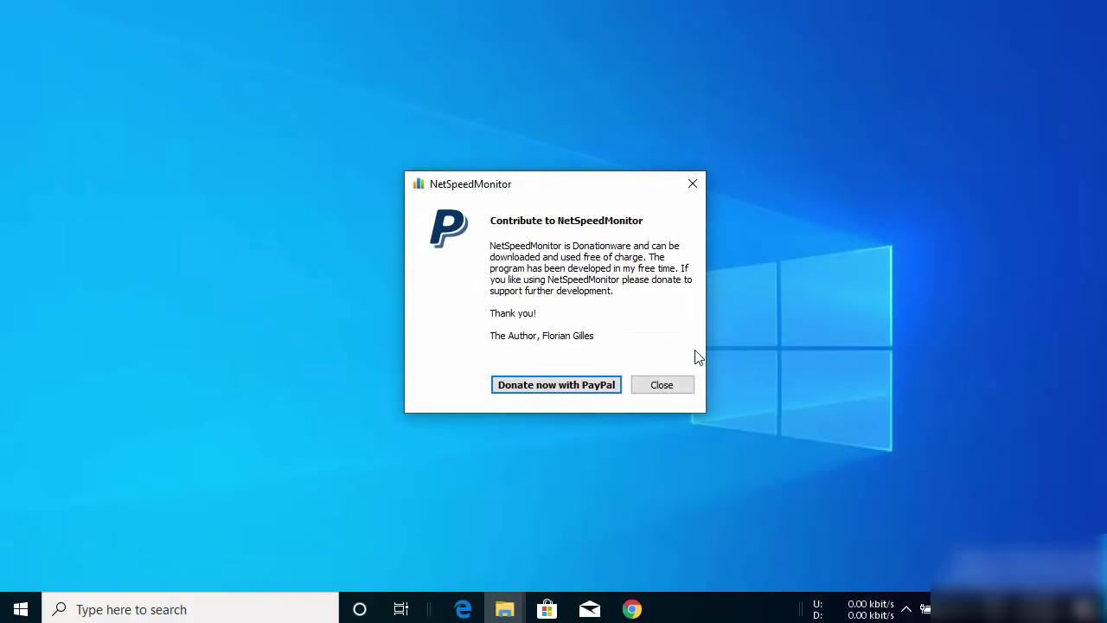
left_click(665, 386)
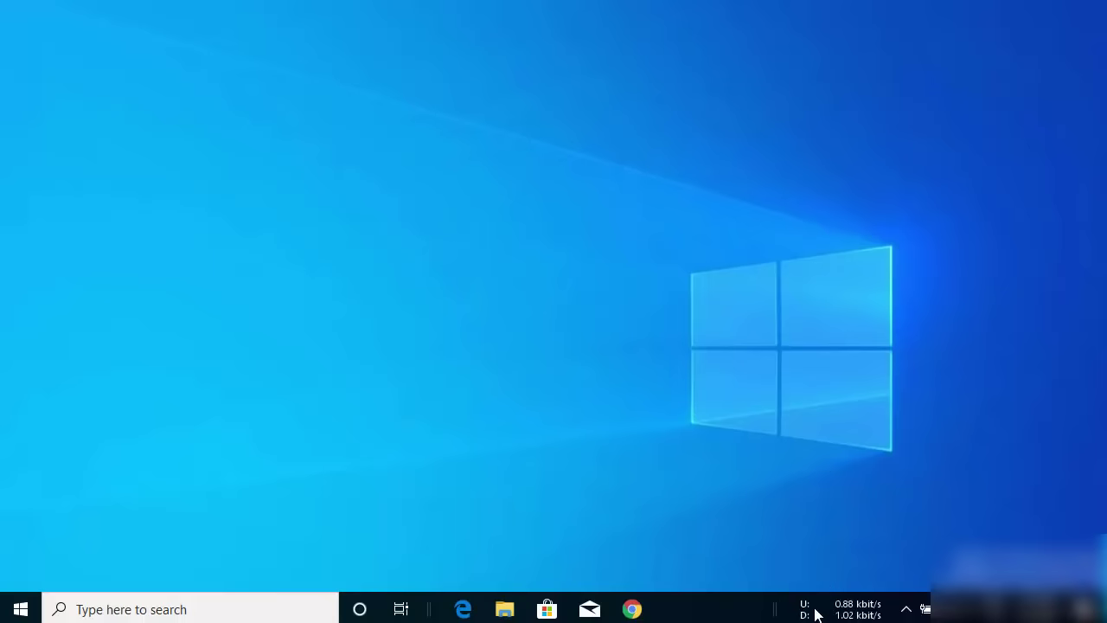
mouse_move(839, 607)
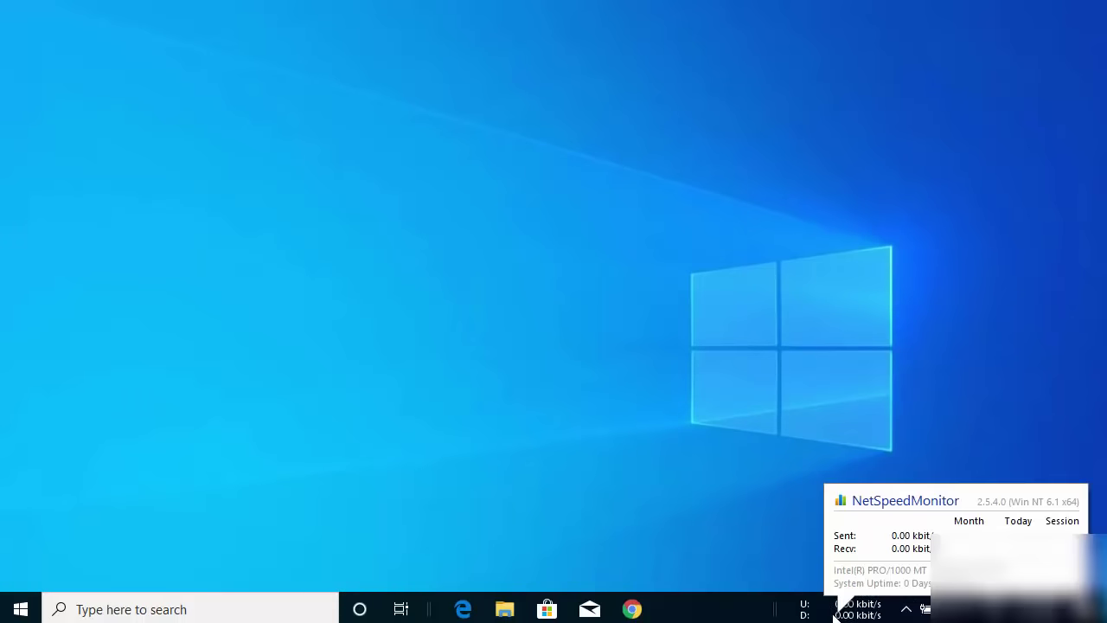
left_click_drag(767, 614, 632, 608)
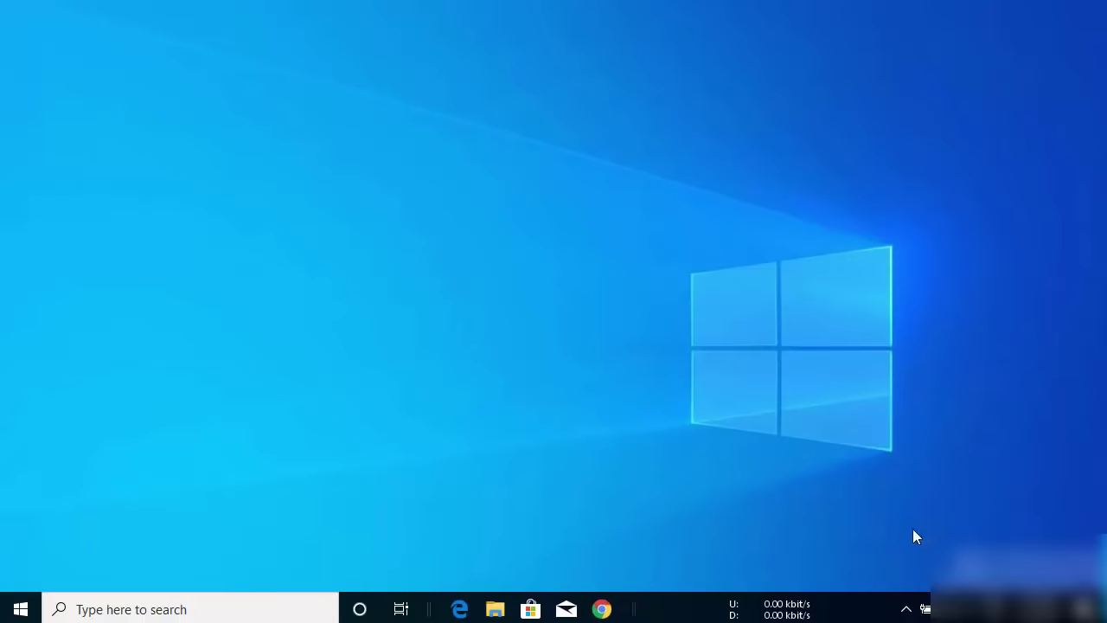
- Set the bitrate unit to Mbit/s in the NetSpeedMonitor configuration
mouse_move(771, 612)
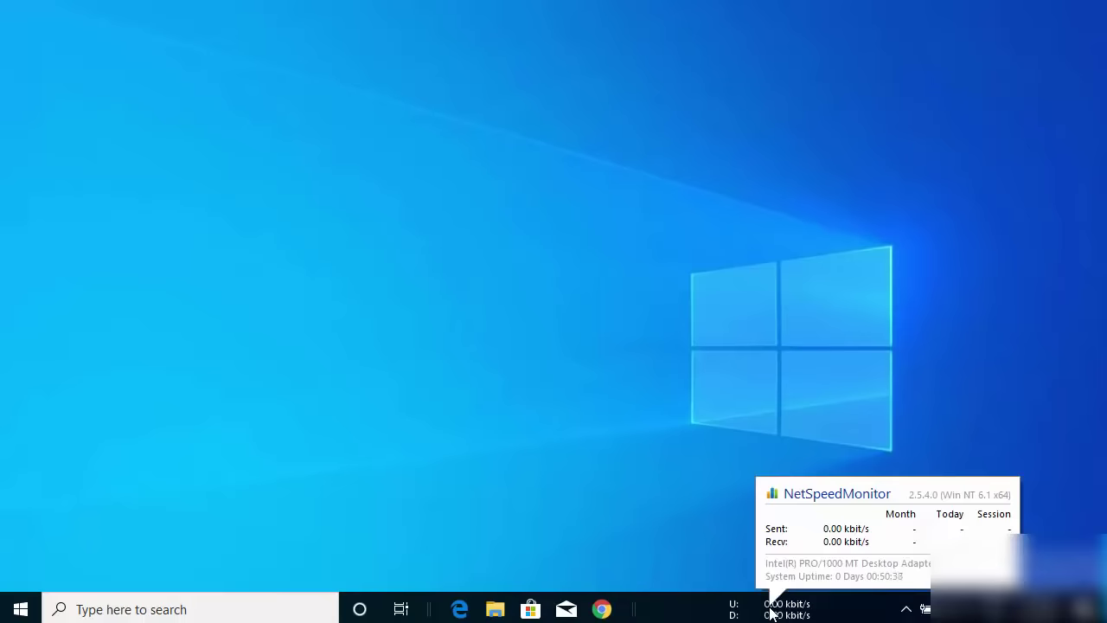
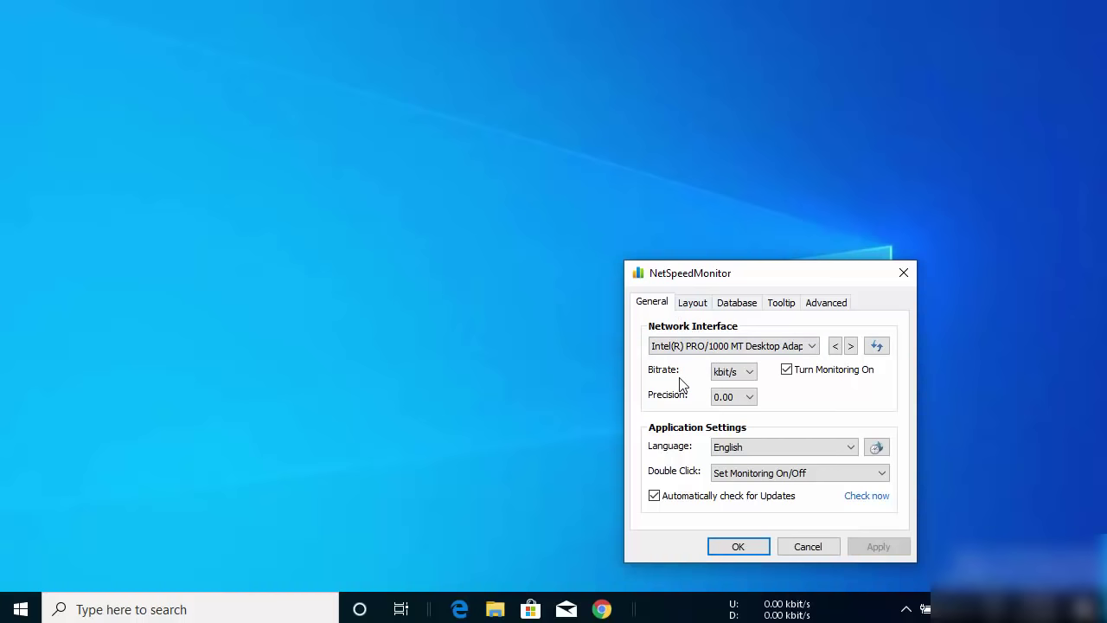
left_click(724, 375)
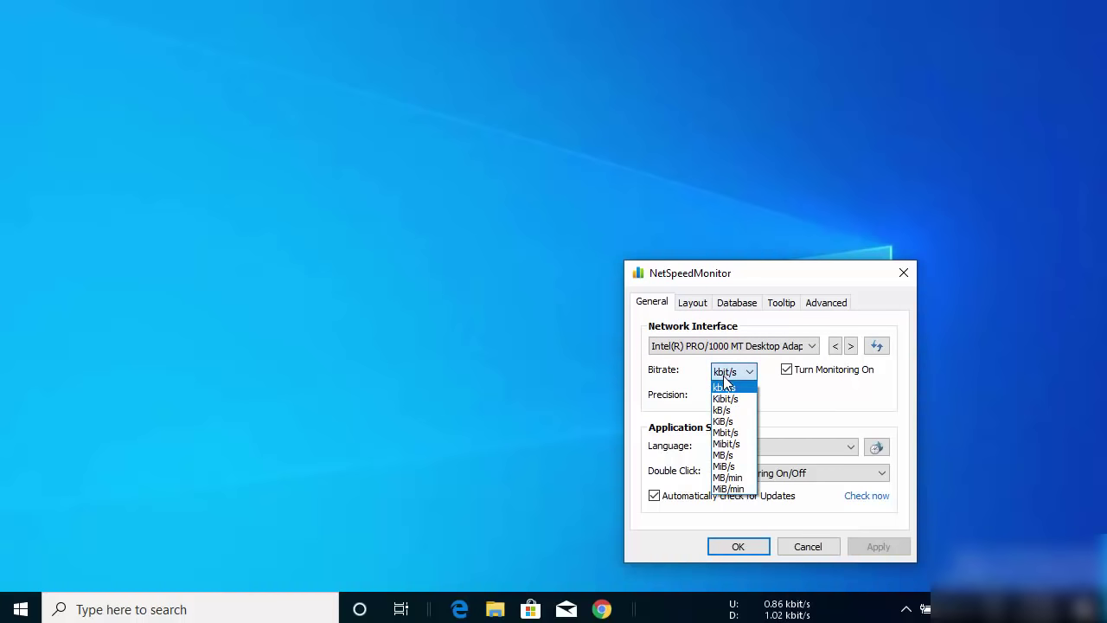
left_click(727, 433)
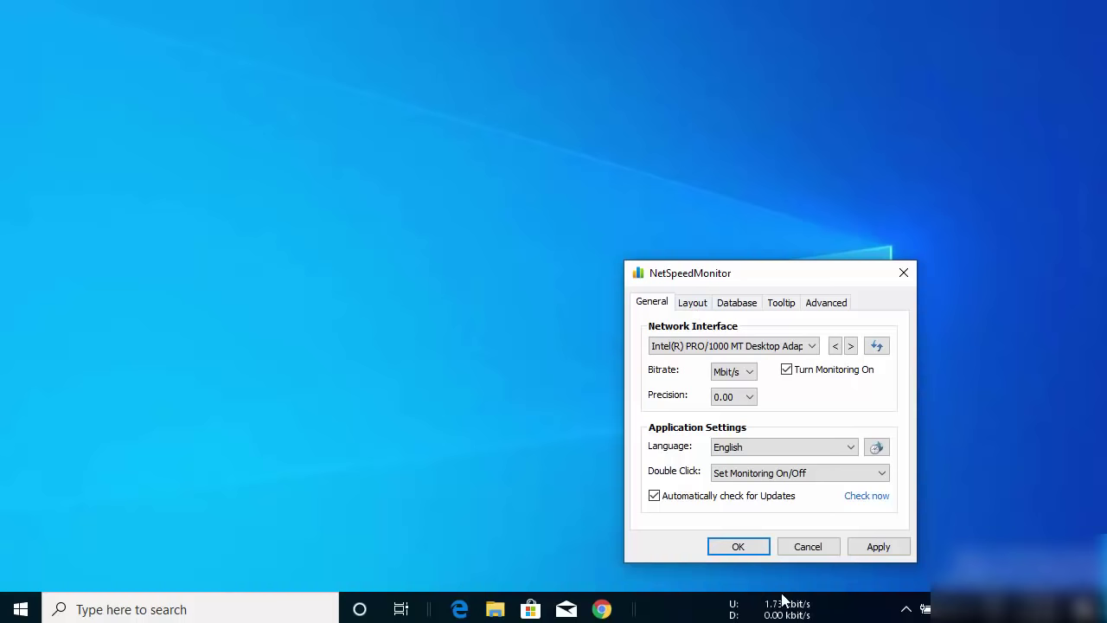
- Set the toolbar font to size 16 and bold, keeping Segoe UI, and apply the configuration
left_click(692, 304)
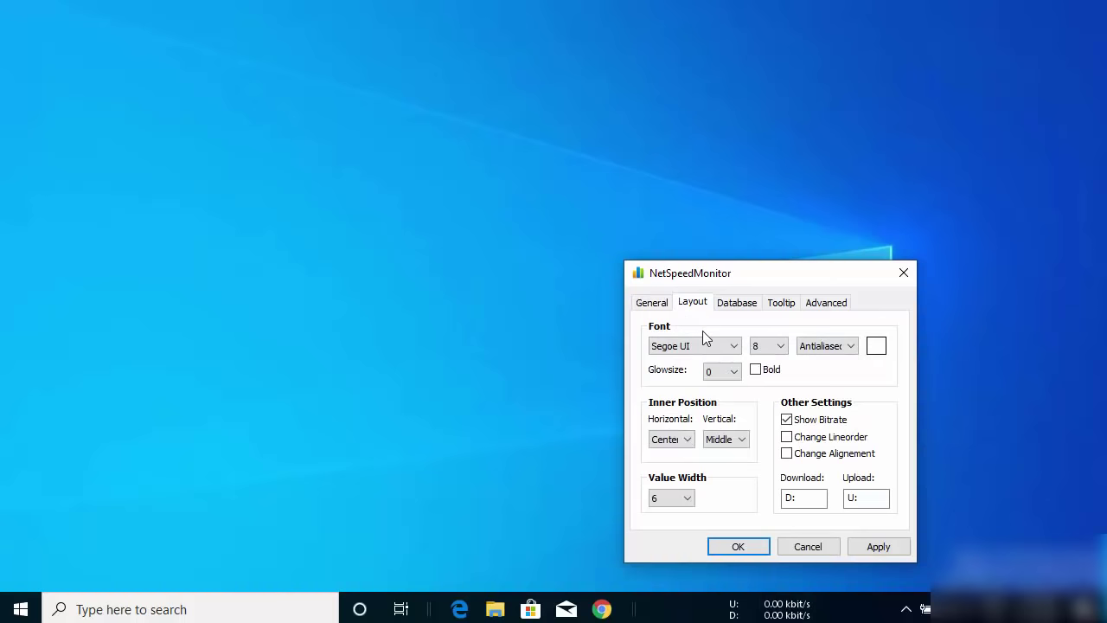
left_click(760, 344)
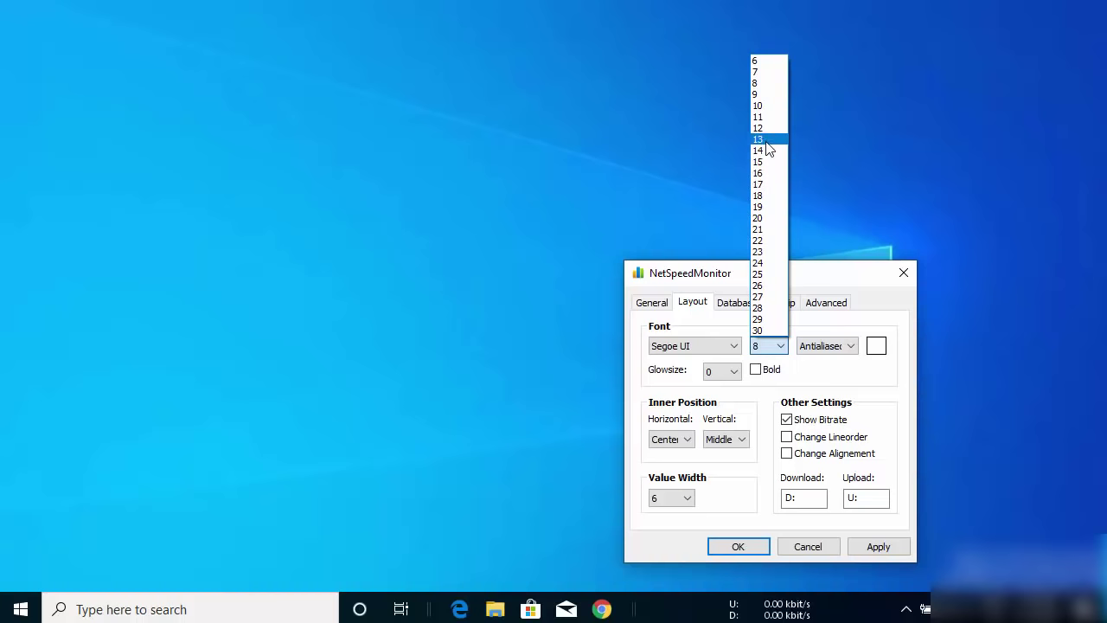
left_click(768, 173)
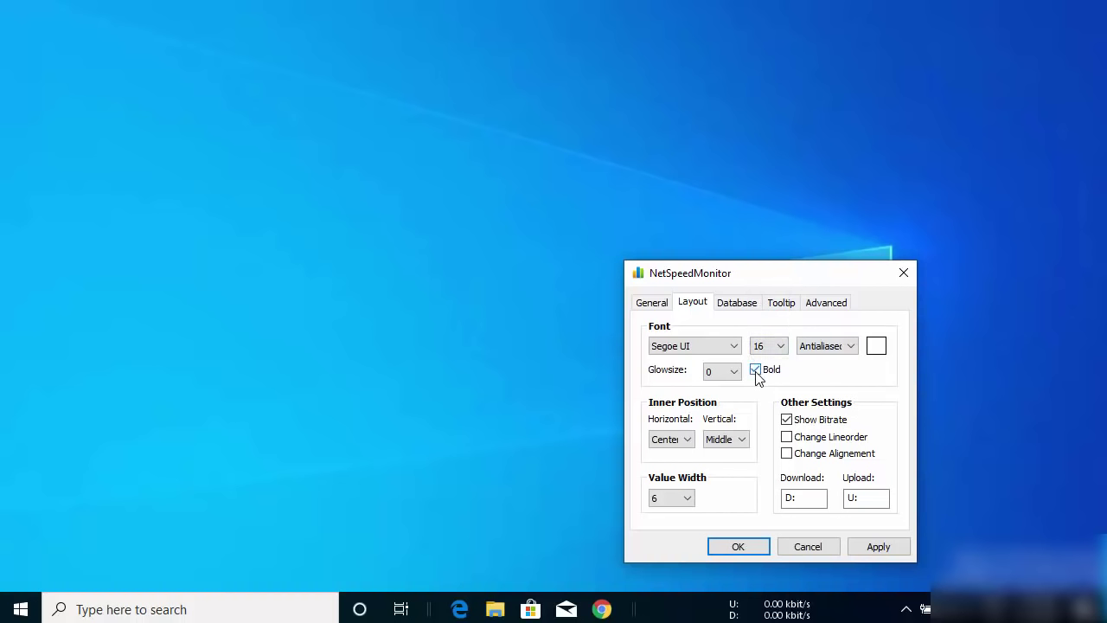
left_click(708, 346)
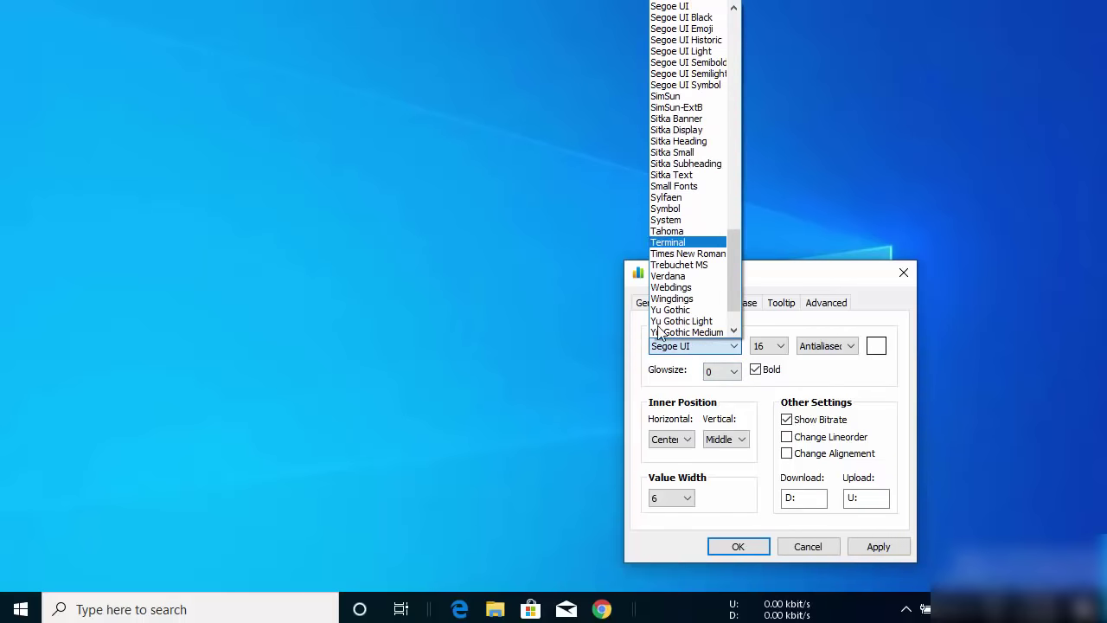
left_click(655, 375)
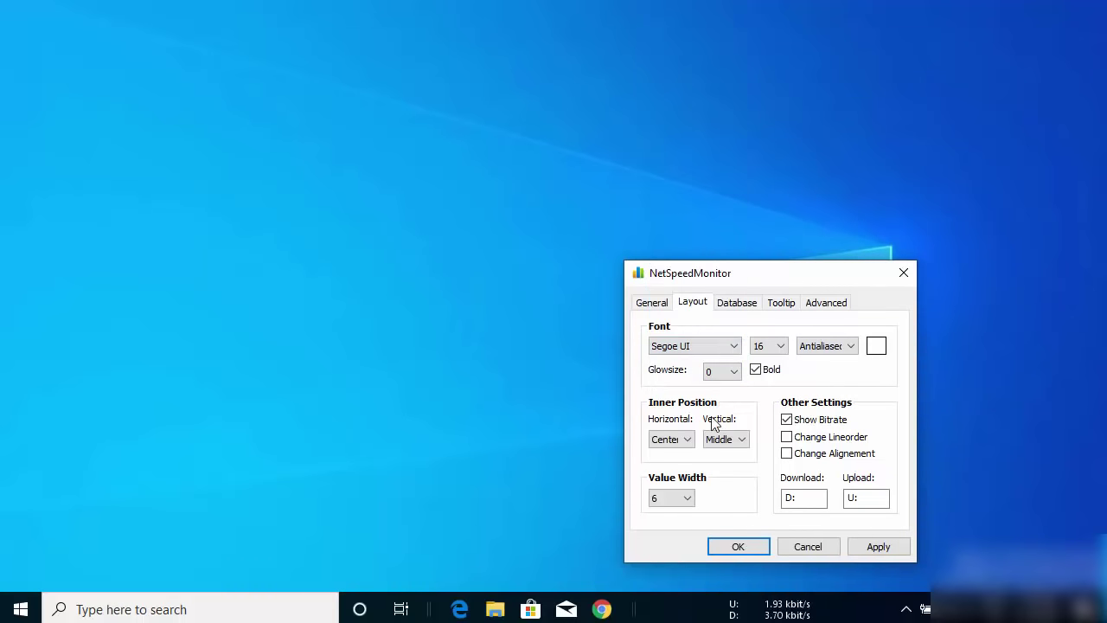
left_click(875, 549)
left_click(751, 548)
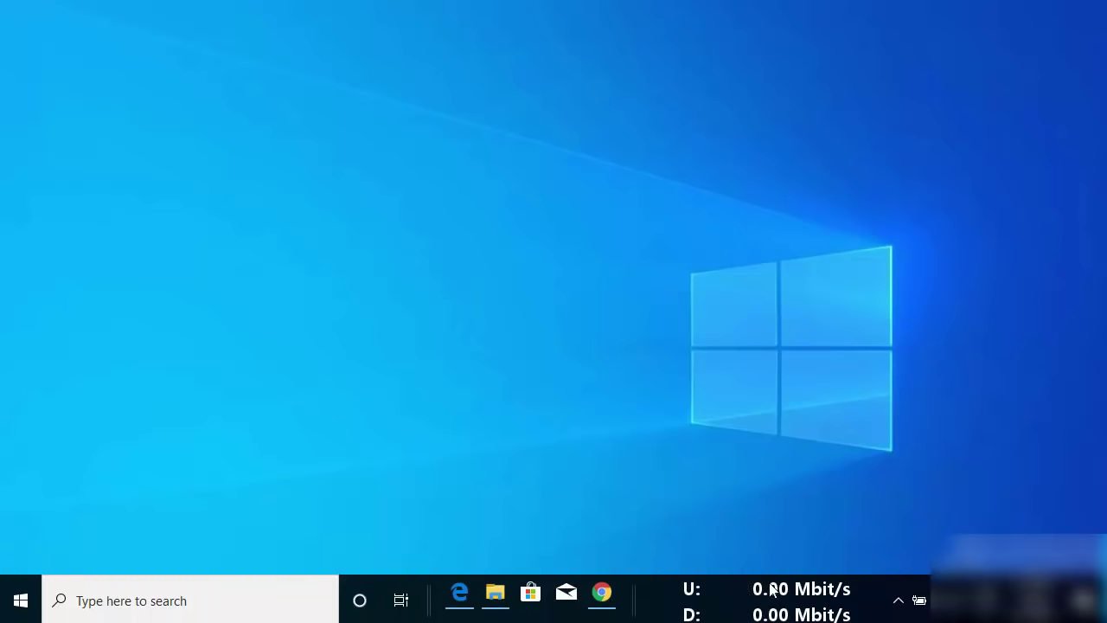
- Examine the toolbar's traffic tooltip and review the database, tooltip and advanced settings in the NetSpeedMonitor configuration
mouse_move(770, 591)
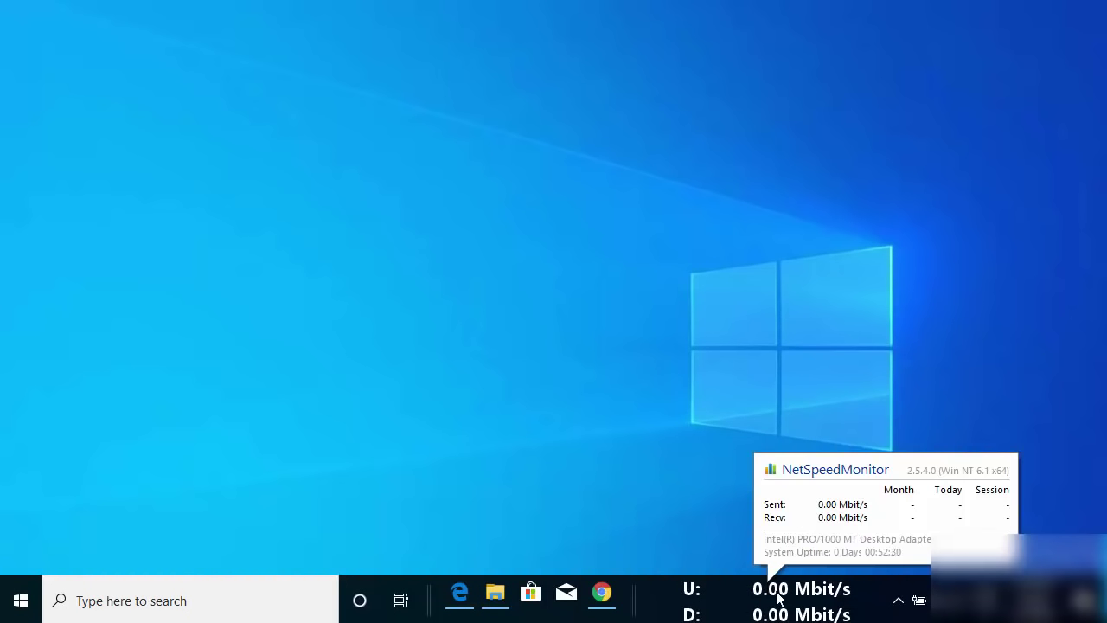
mouse_move(770, 610)
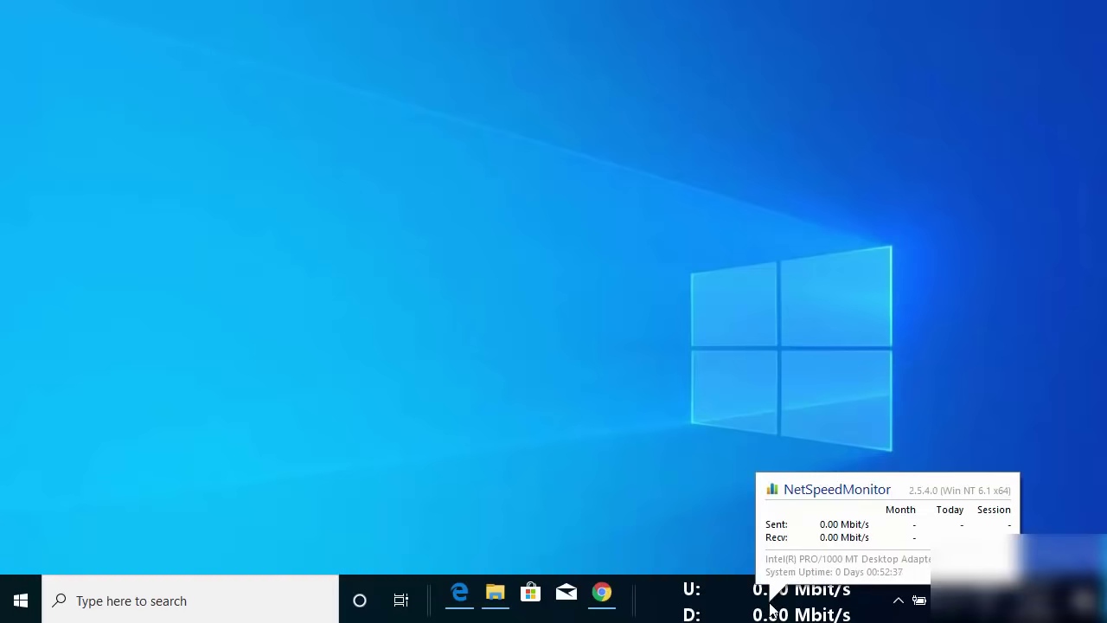
right_click(771, 610)
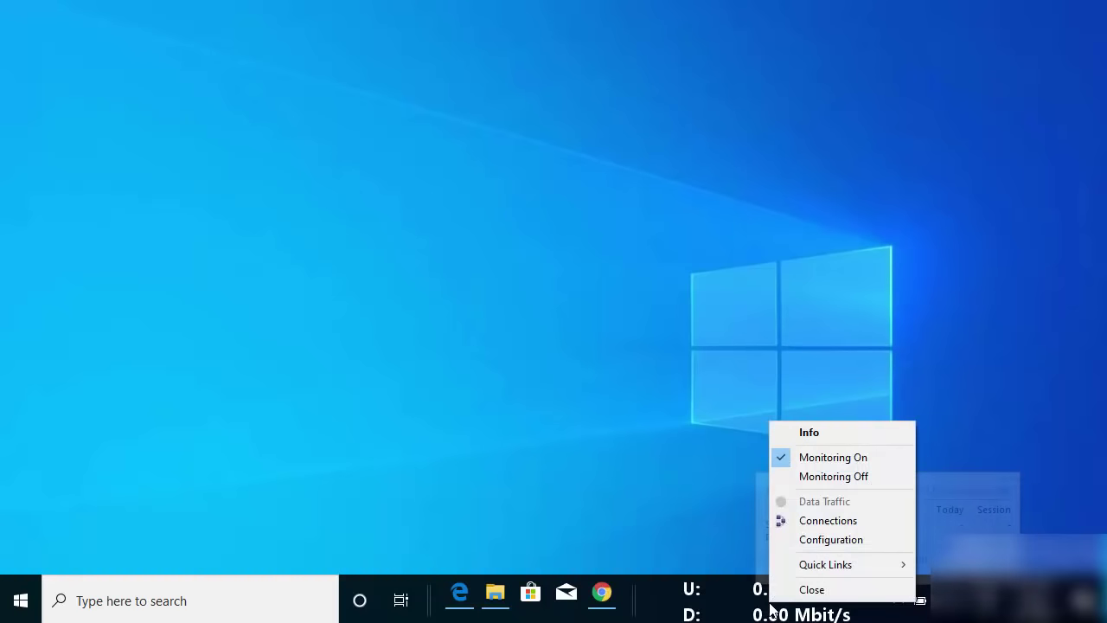
left_click(801, 541)
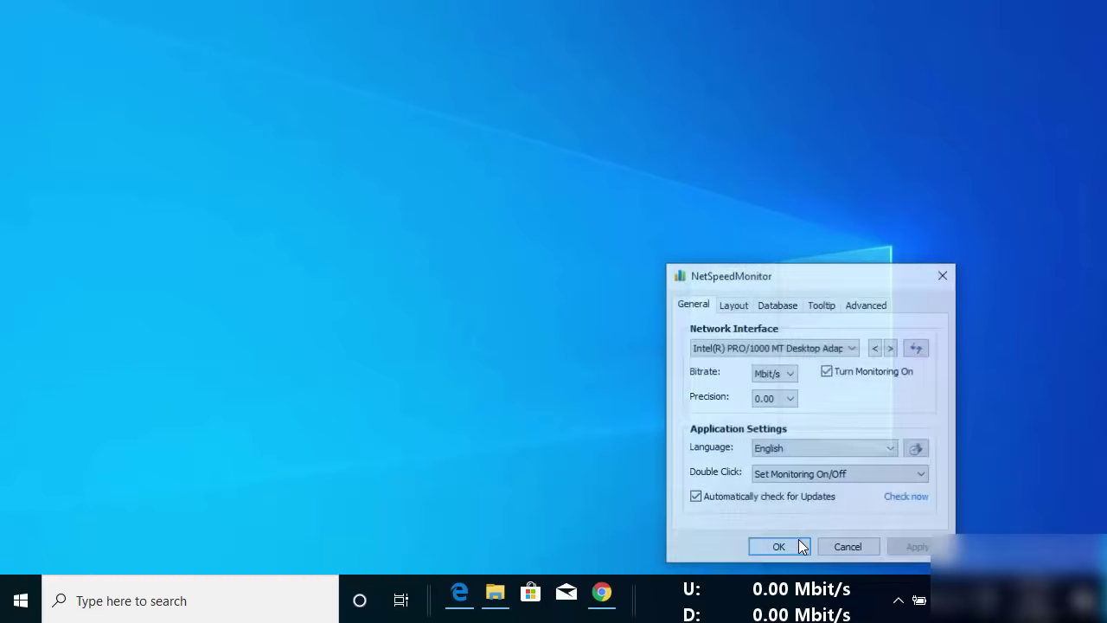
left_click(771, 308)
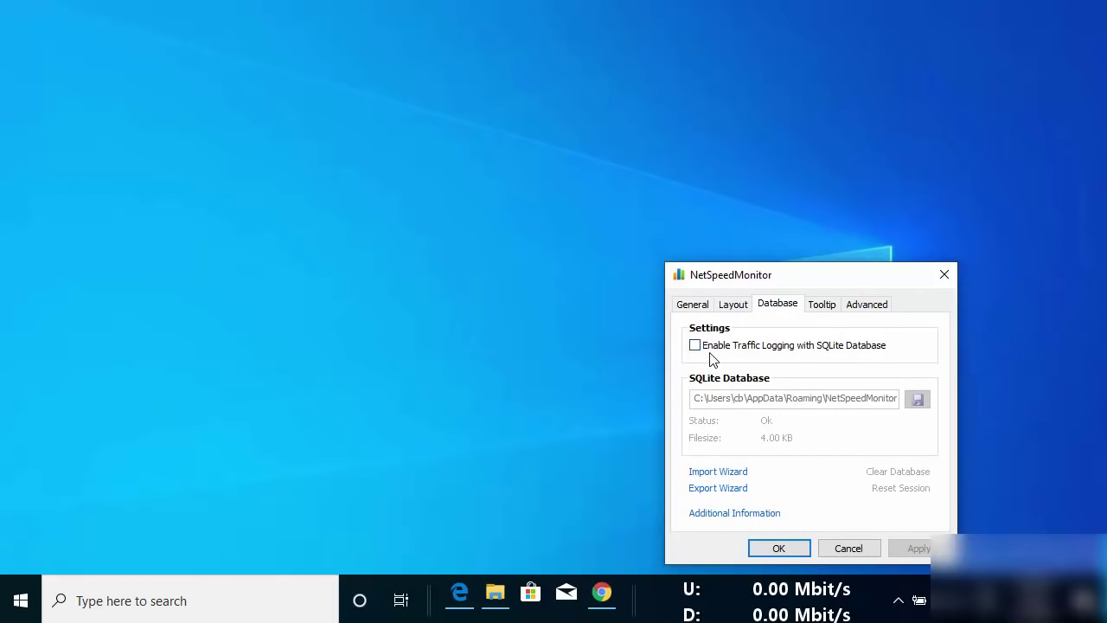
left_click(823, 308)
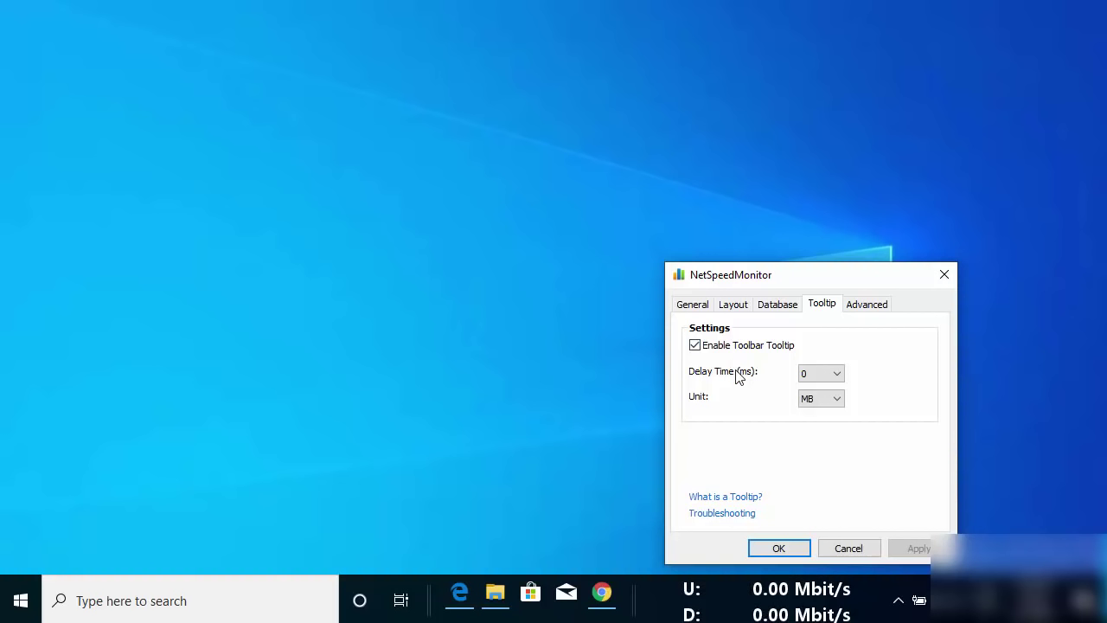
left_click(862, 308)
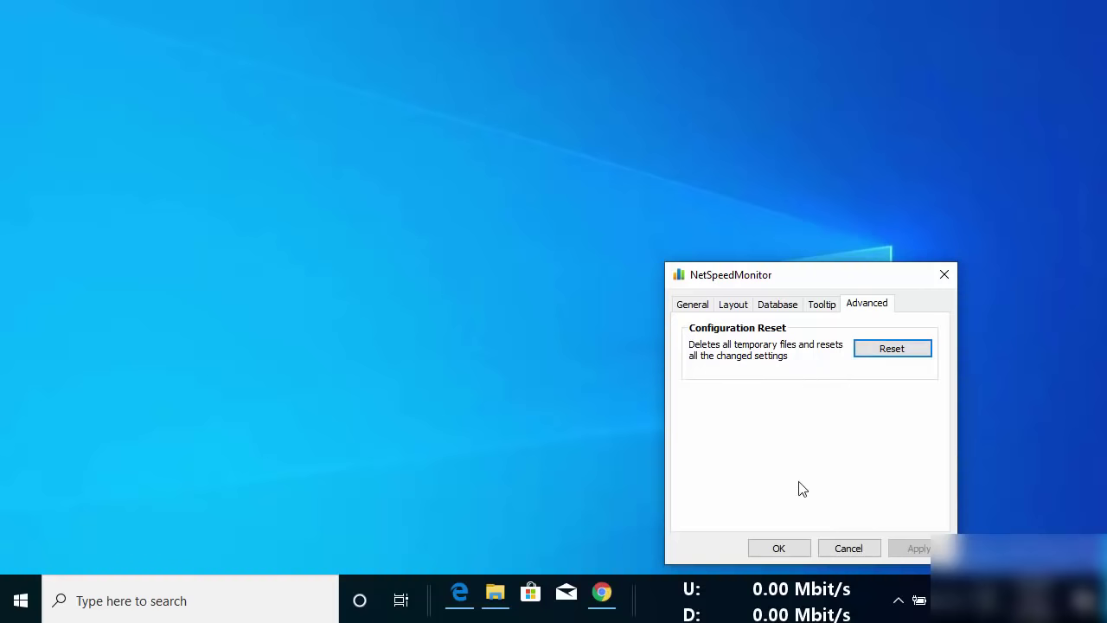
left_click(778, 545)
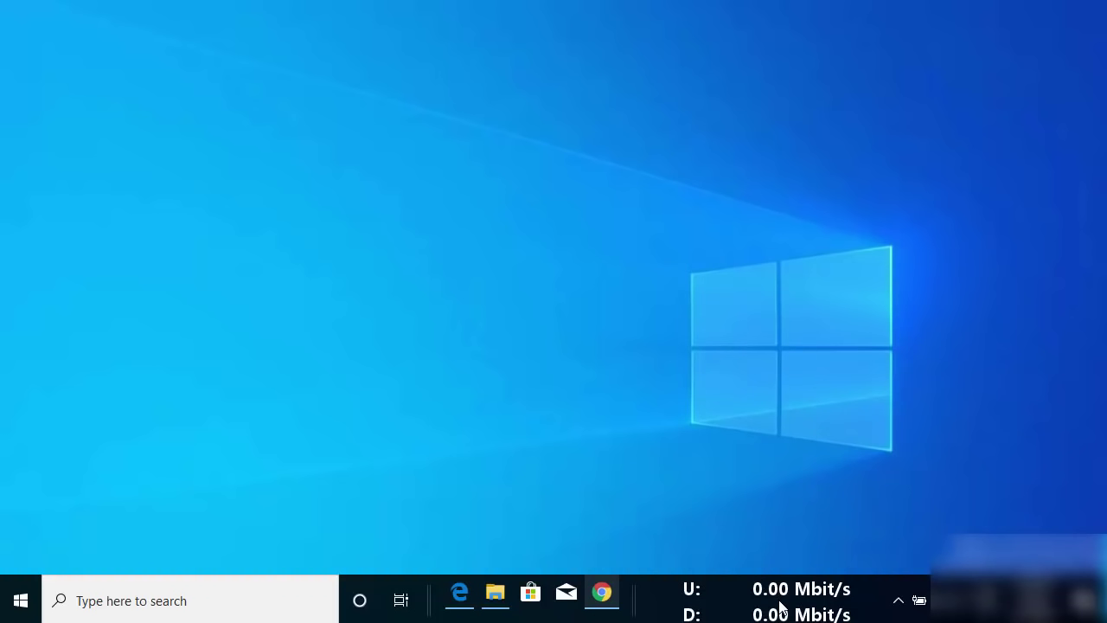
- Switch to Chrome, run an internet speed test on Speedtest by Ookla after consenting to cookies, and return to the desktop
left_click(612, 597)
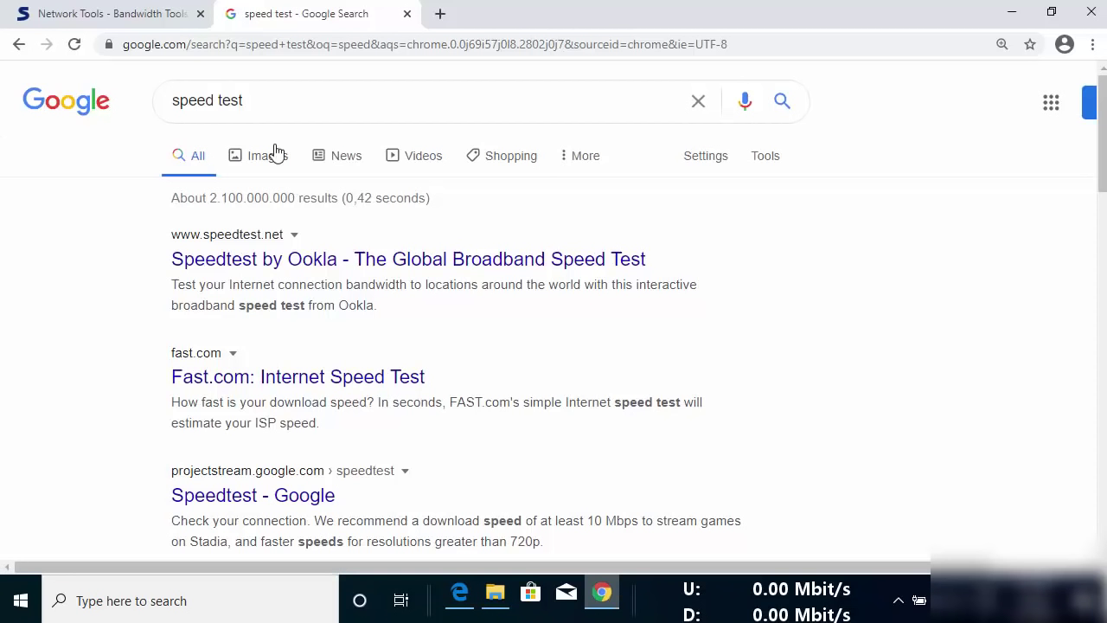
left_click(236, 258)
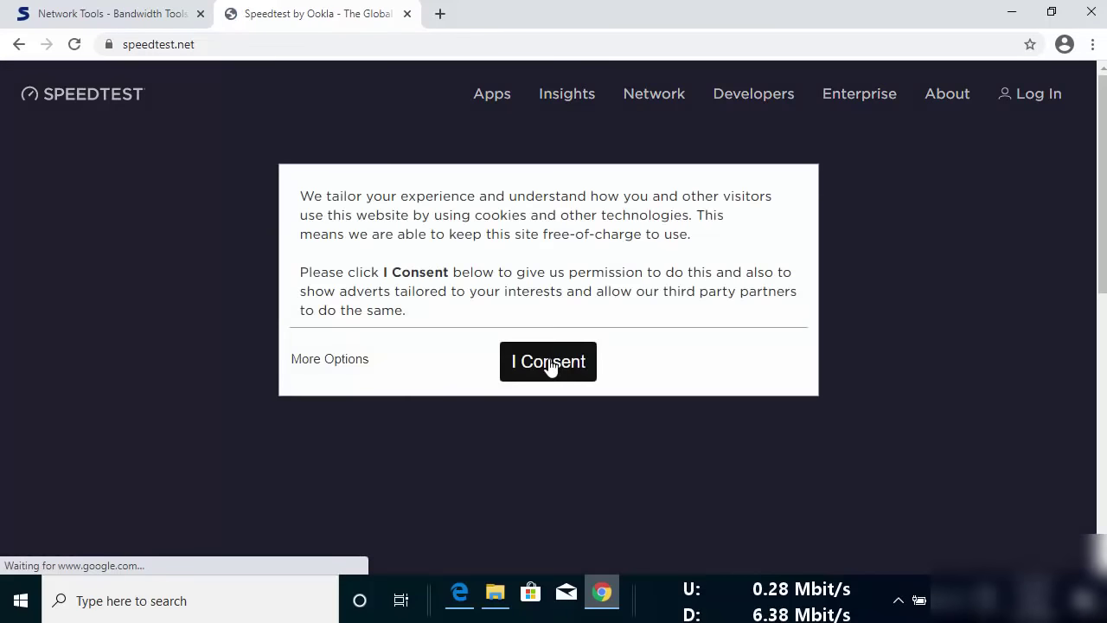
left_click(548, 365)
scroll(543, 398, "down", 3)
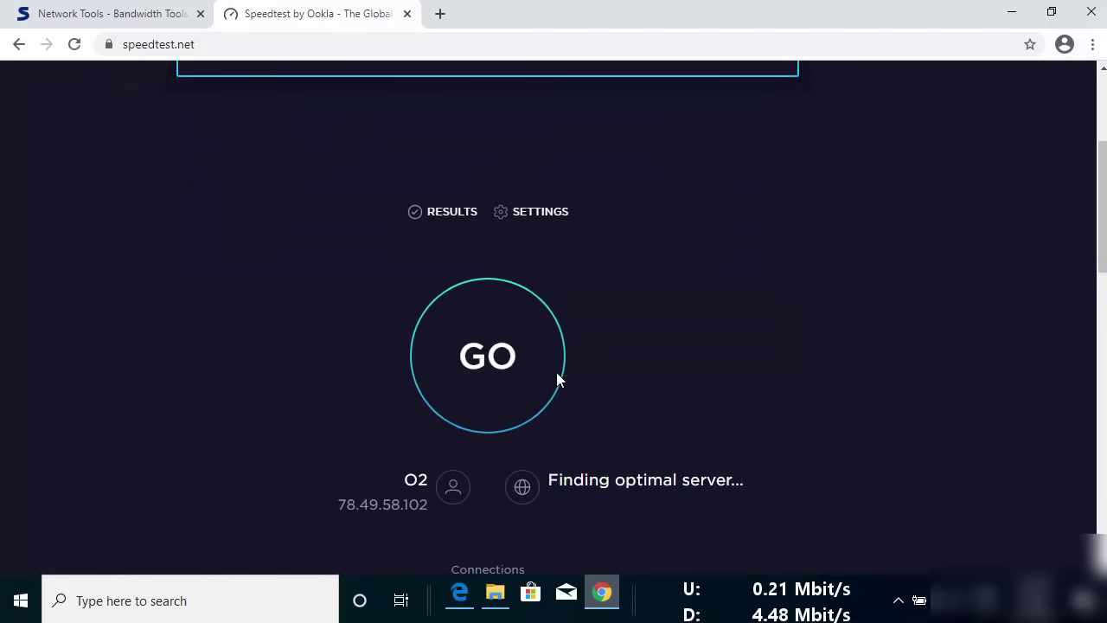
left_click(476, 357)
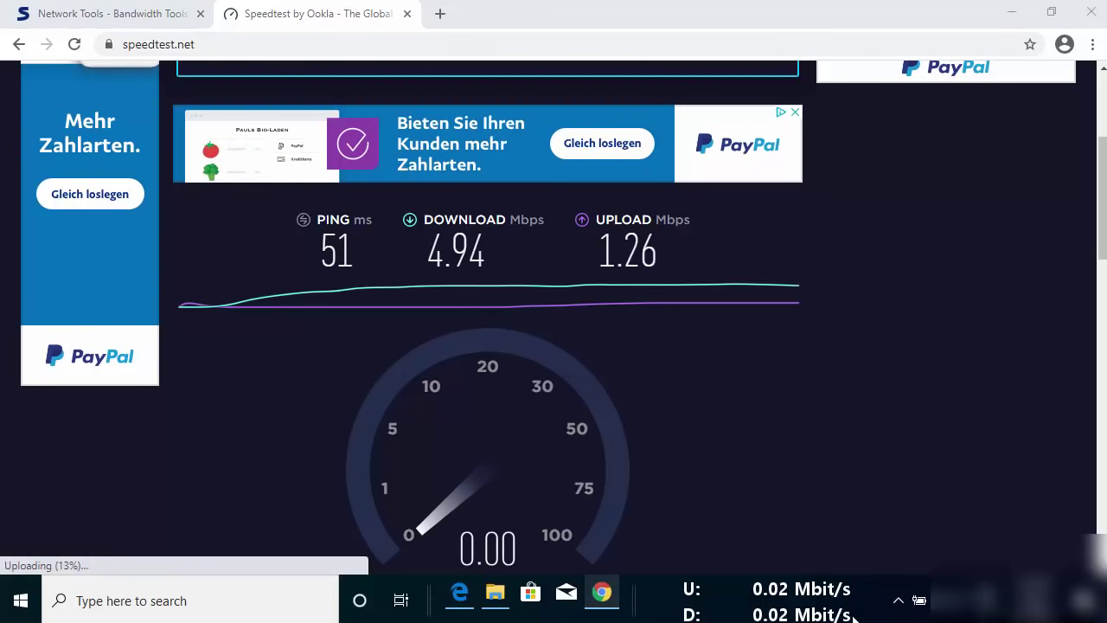
key("super+d")
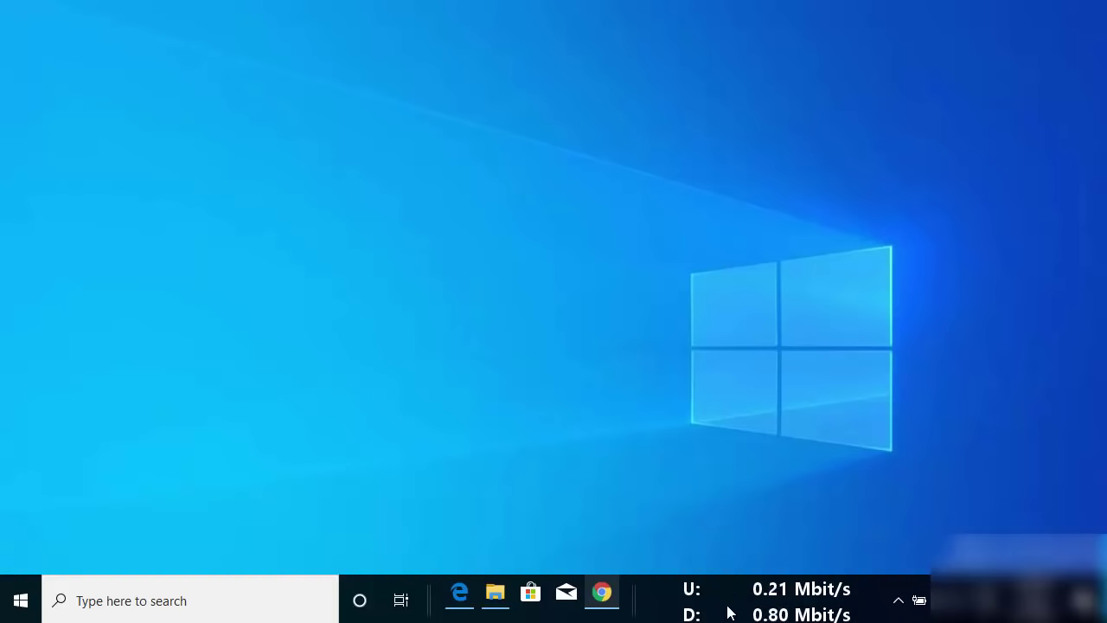